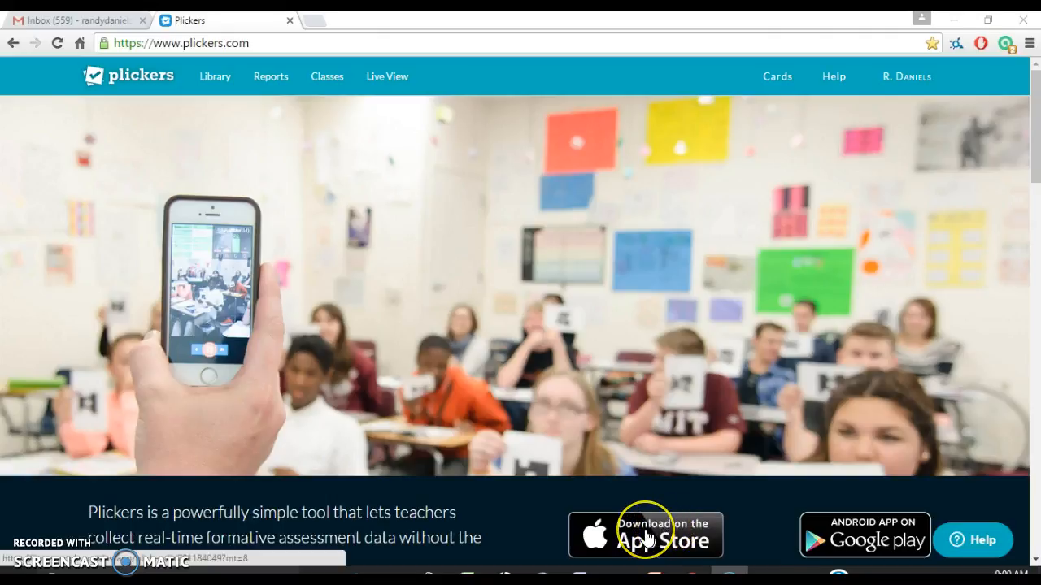
- Show the account options menu, then close it again
click(885, 540)
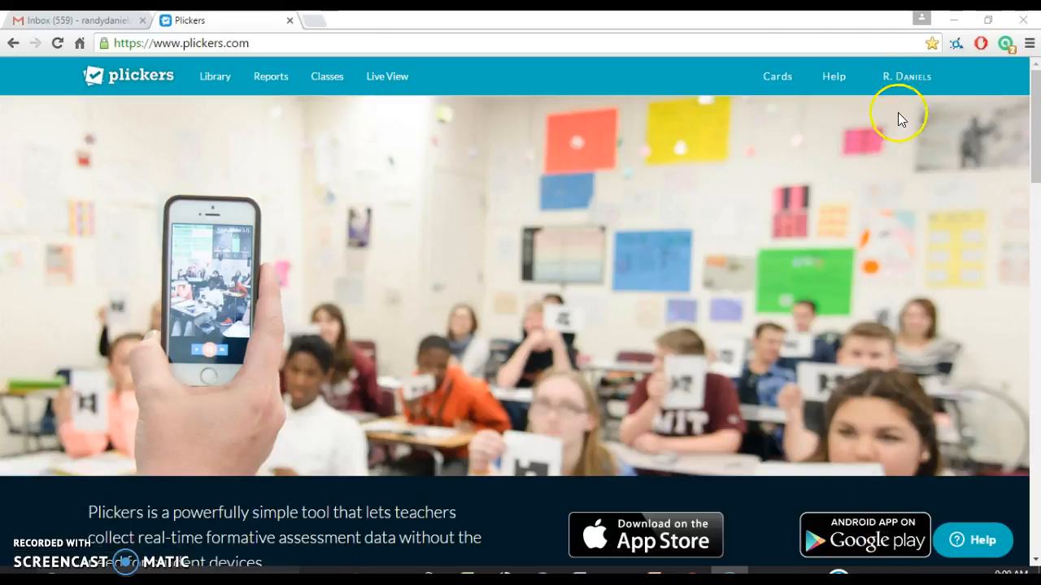
click(902, 80)
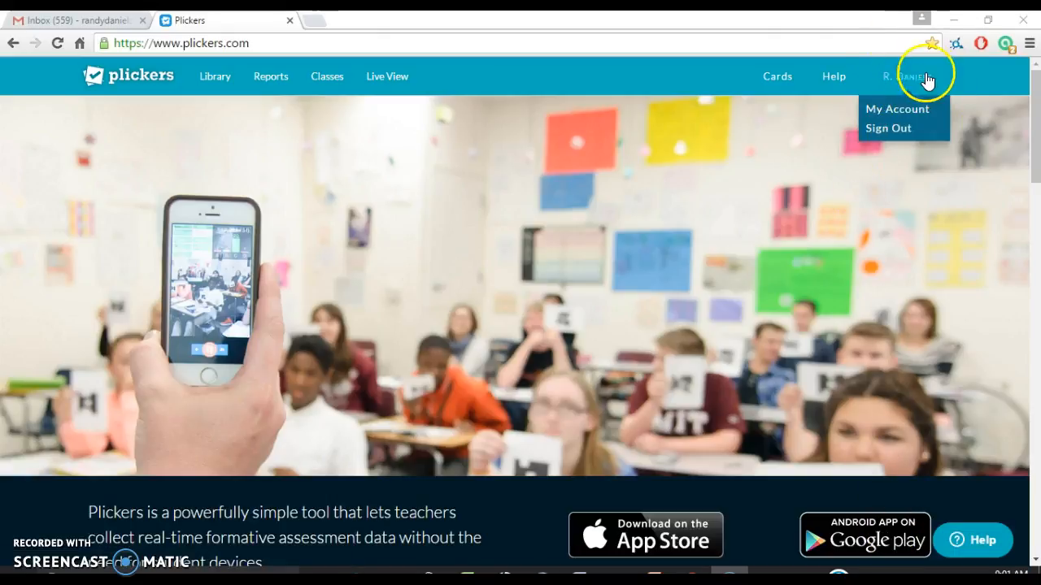
mouse_move(894, 77)
click(649, 120)
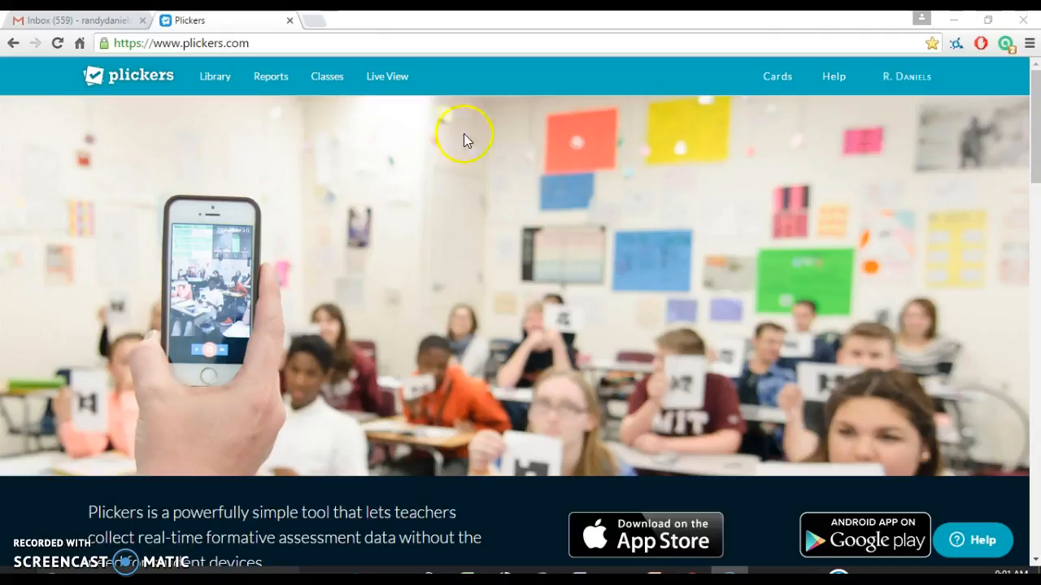
- On Classes, start a new class, view the Year and Subject choices, then cancel
click(329, 79)
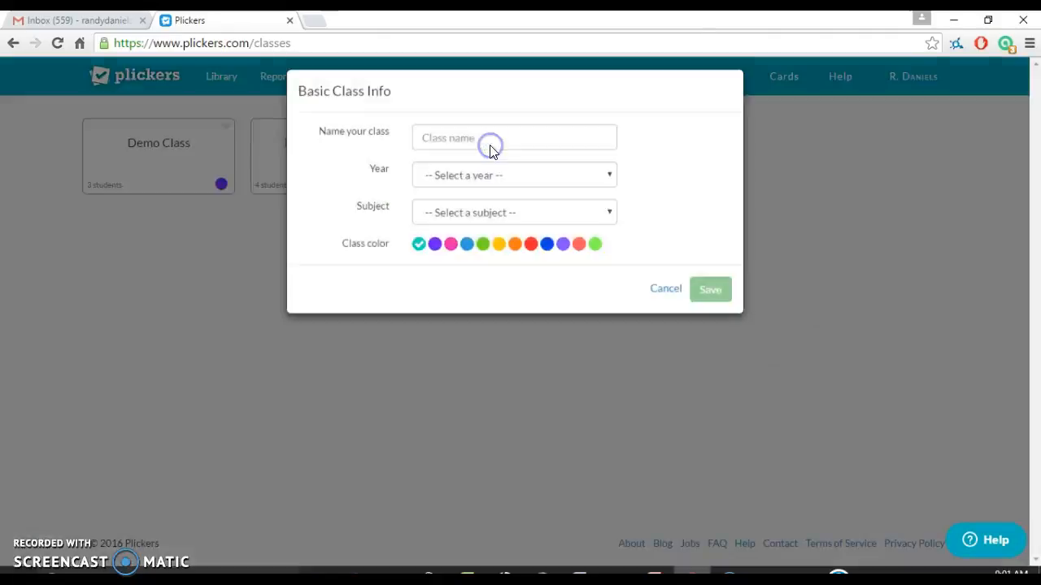
click(420, 155)
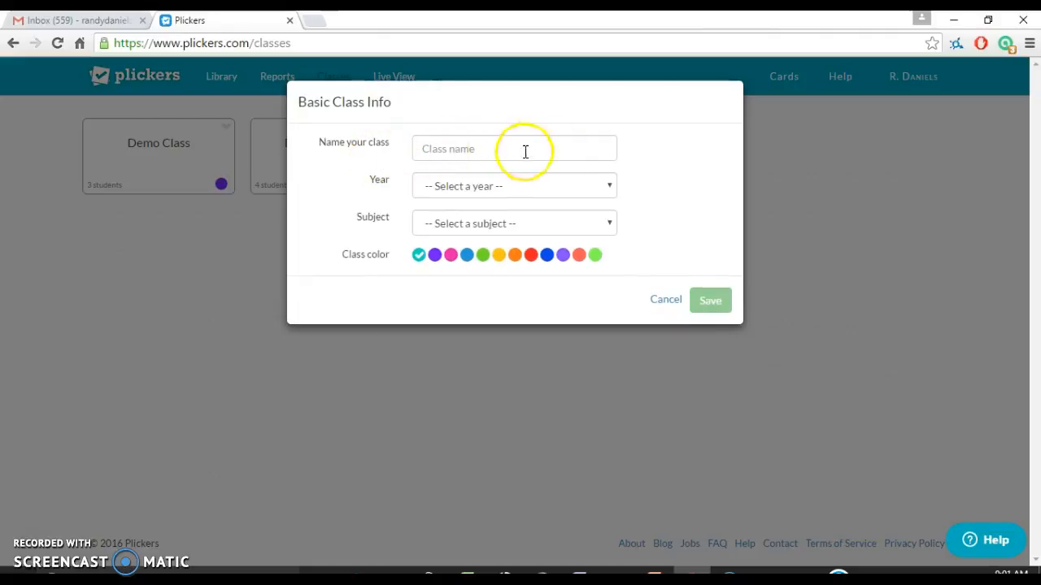
click(611, 184)
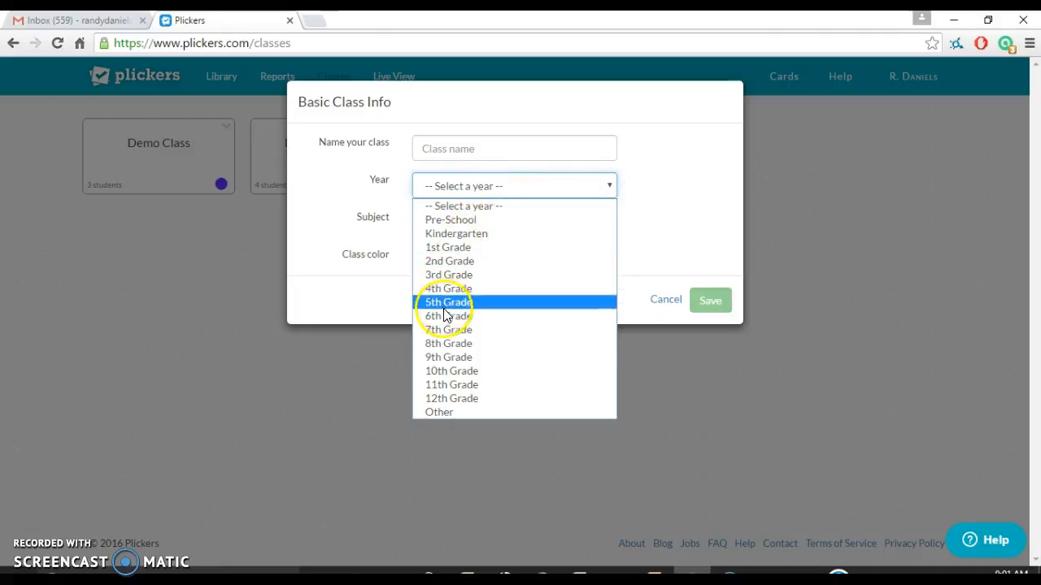
click(671, 183)
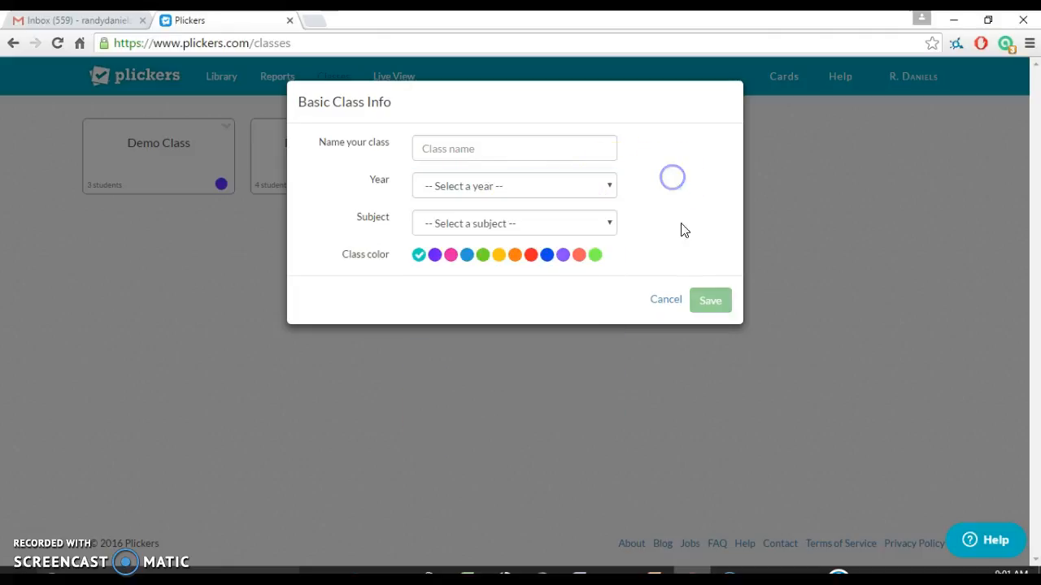
click(611, 223)
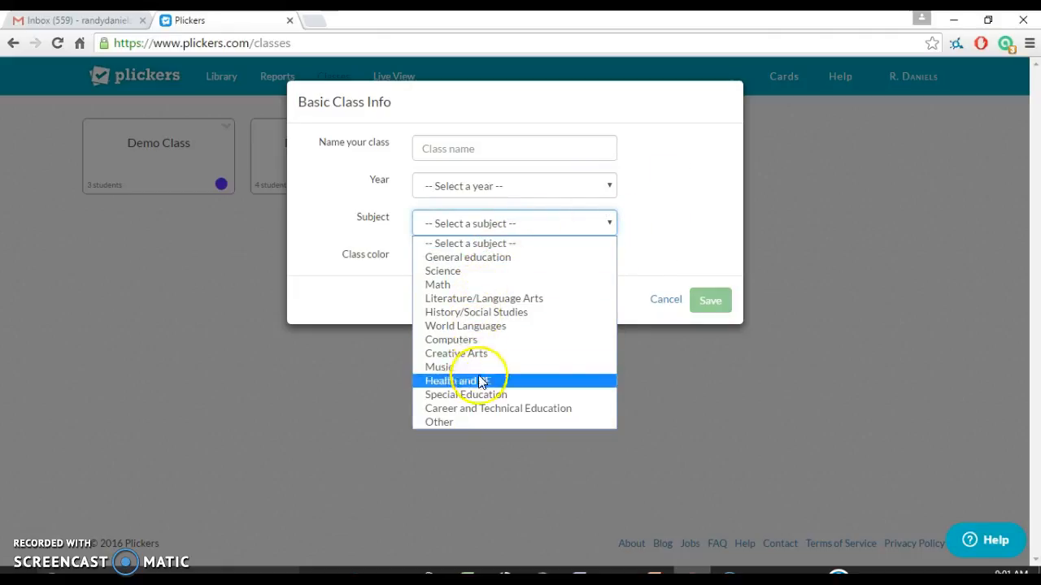
click(691, 197)
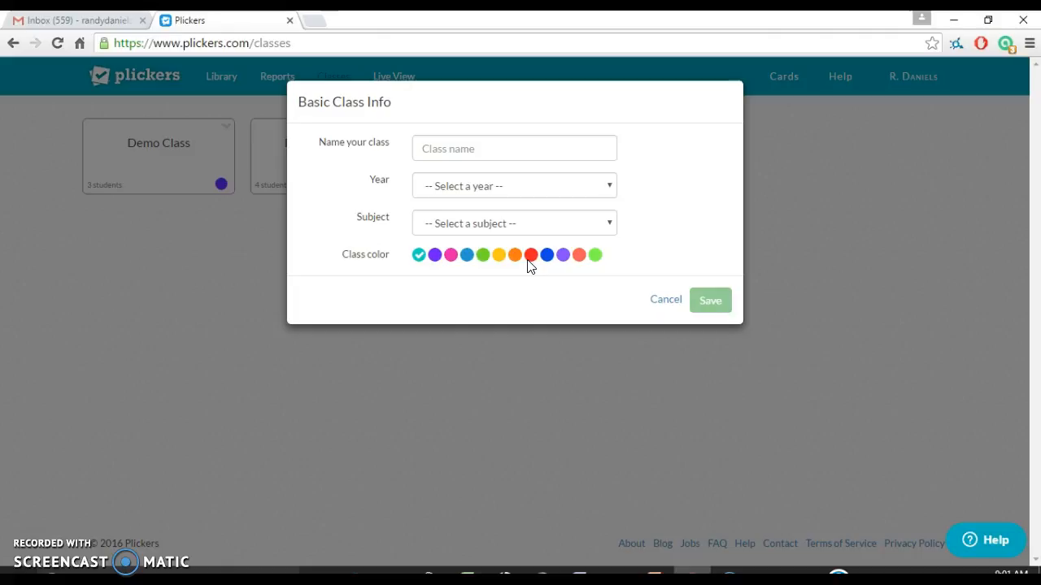
click(665, 301)
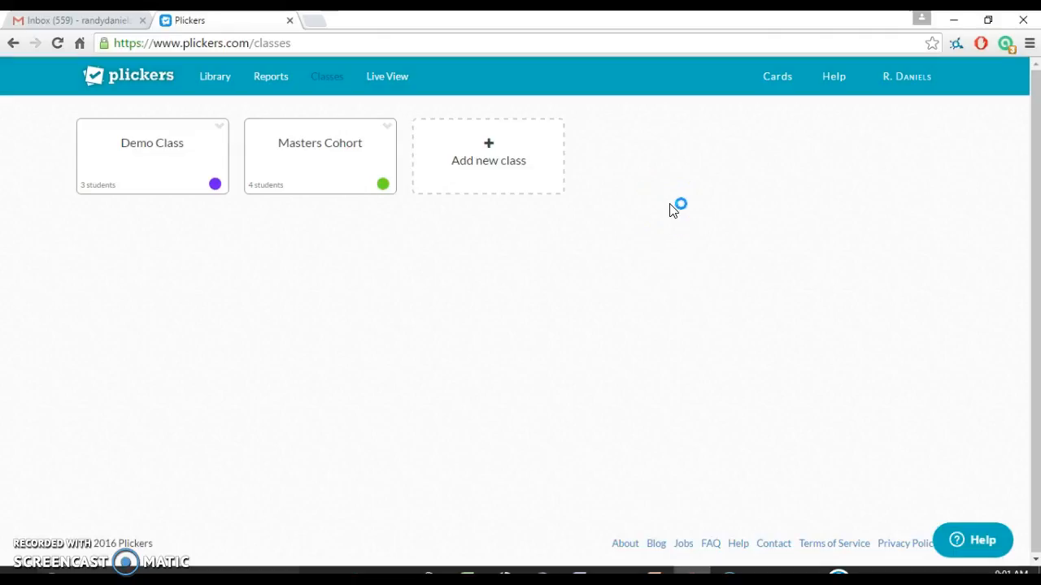
- Open Demo Class and bring up the Add Roster paste dialog
click(156, 154)
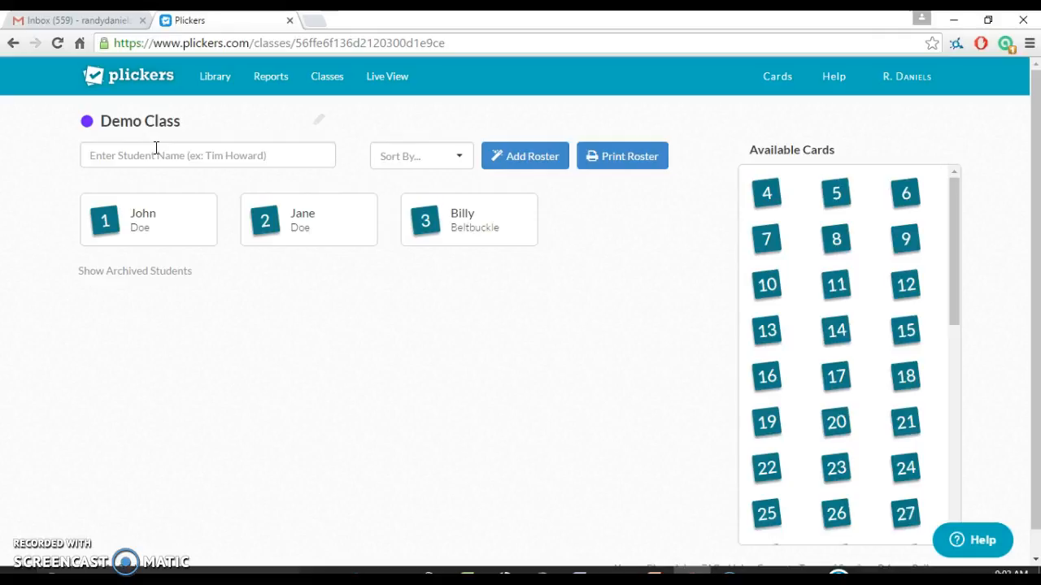
click(162, 153)
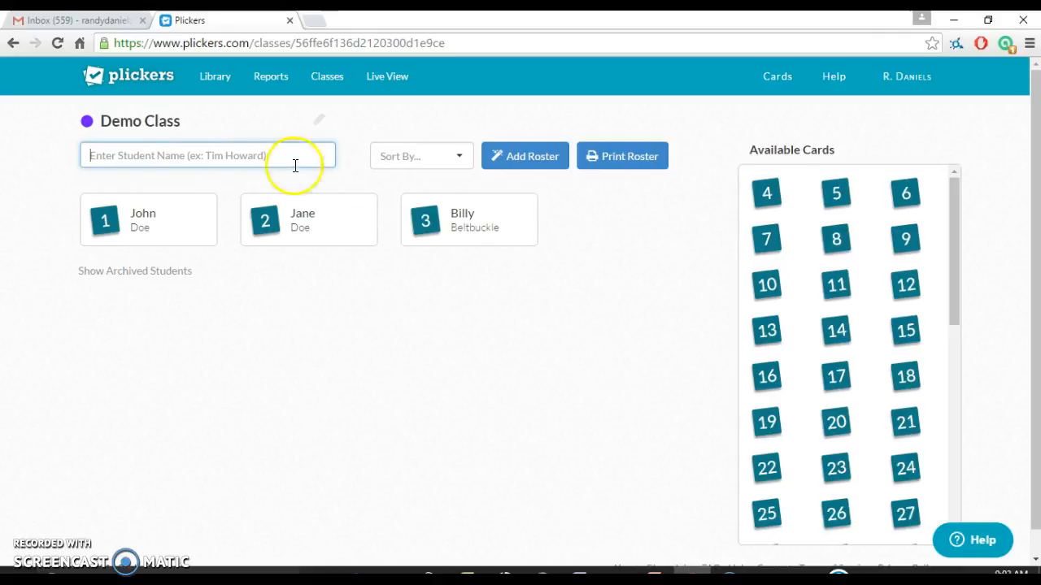
click(524, 160)
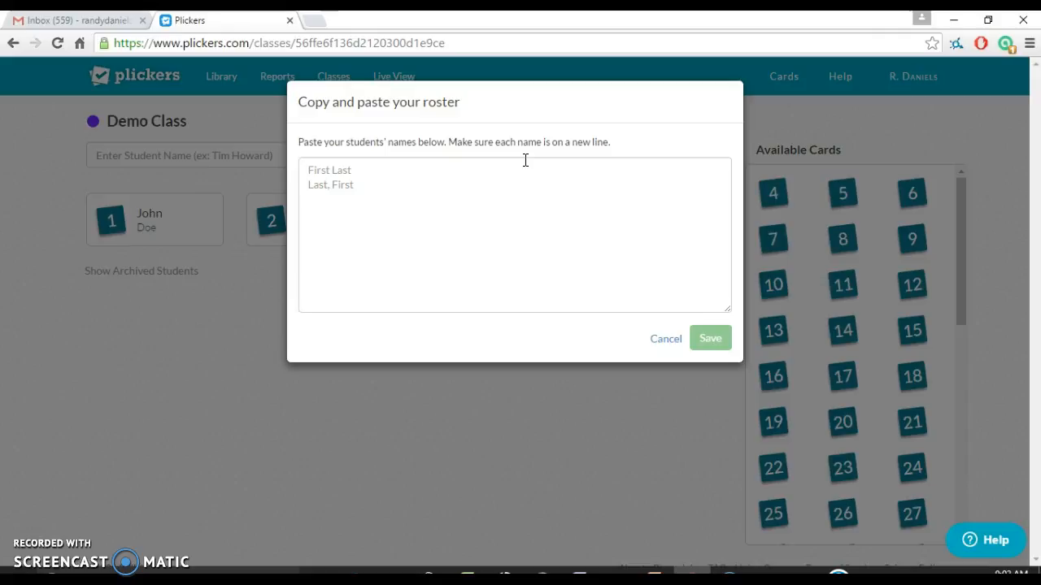
- Cancel the roster dialog and return to Demo Class's Enter Student Name field
click(669, 346)
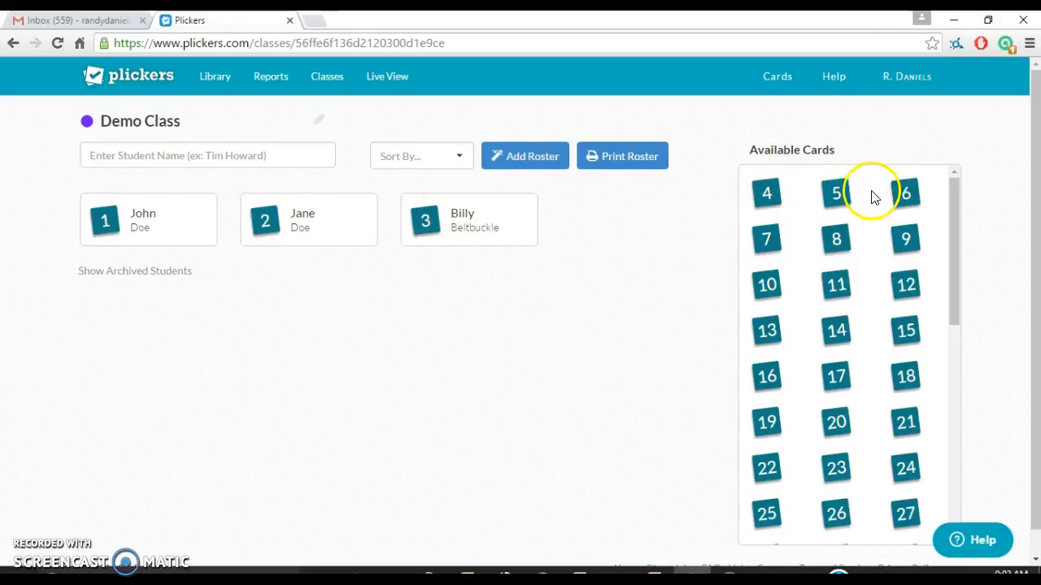
click(197, 156)
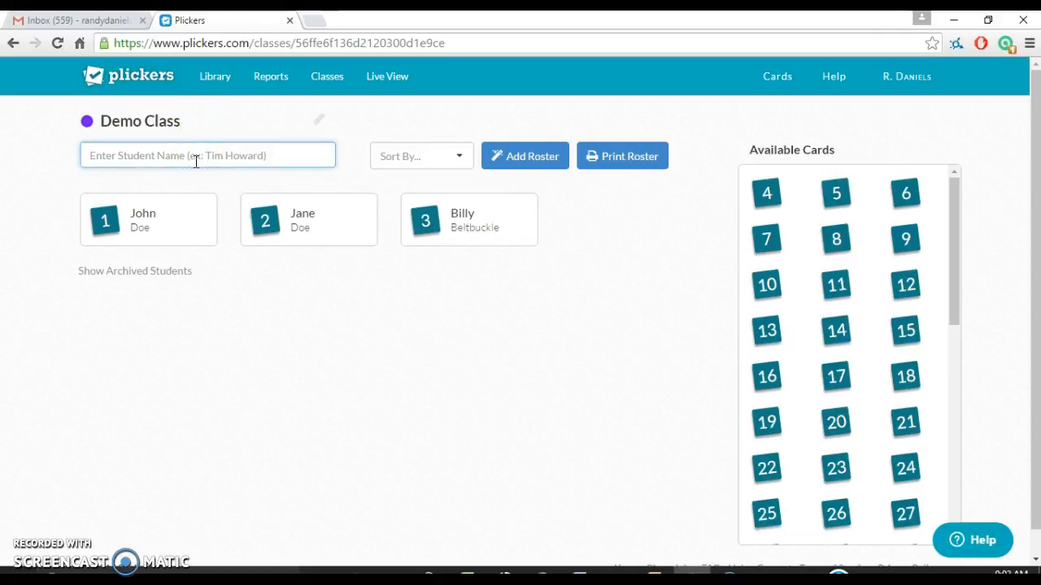
- Add two student names to Demo Class, correcting a surname typo, filling cards 4 and 5
text(Lar)
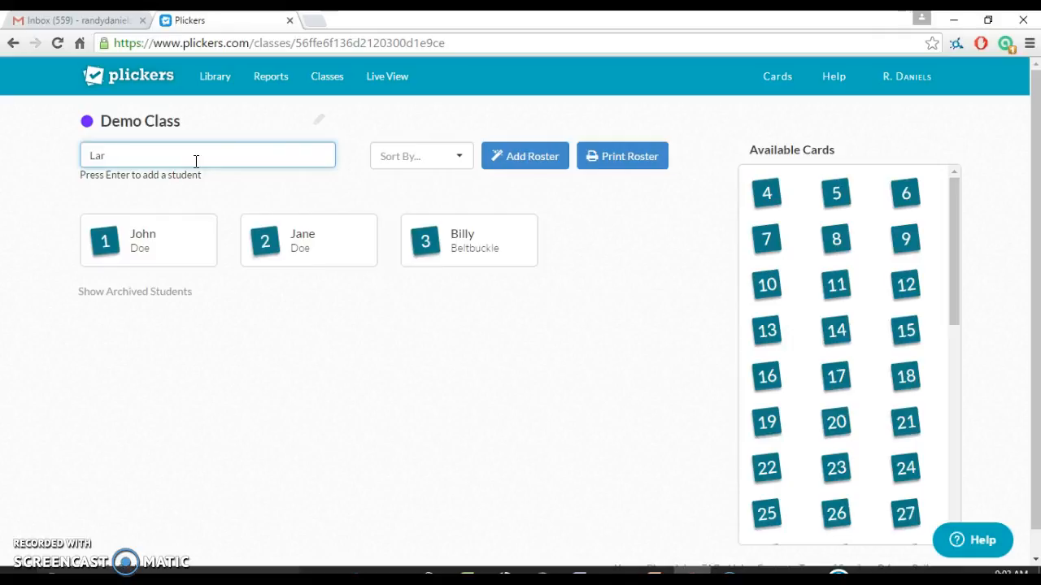
text(ry Lunchmeat)
key(Return)
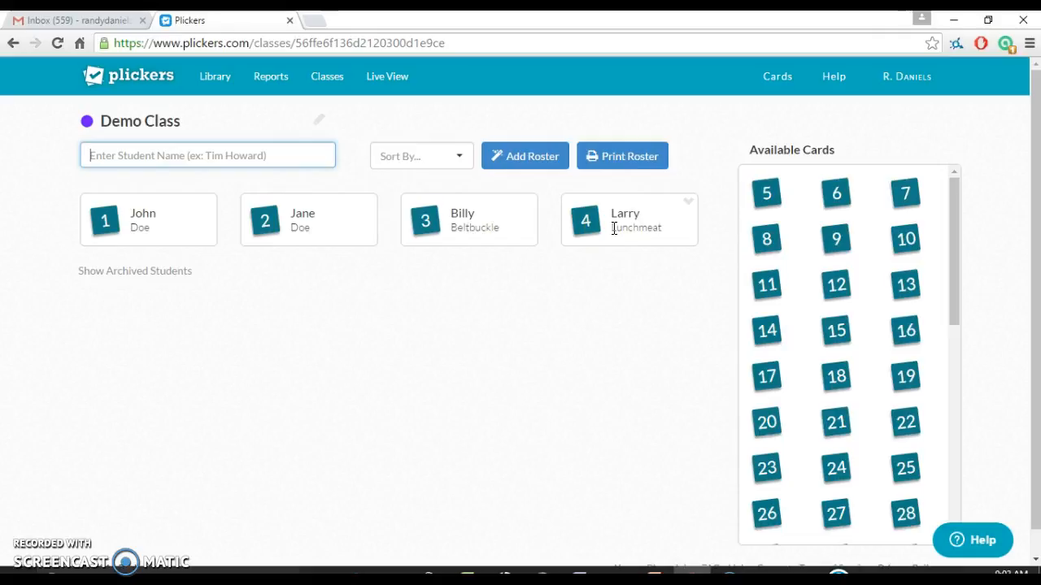
click(140, 158)
text(Sam Sauasa)
key(BackSpace)
key(BackSpace)
key(BackSpace)
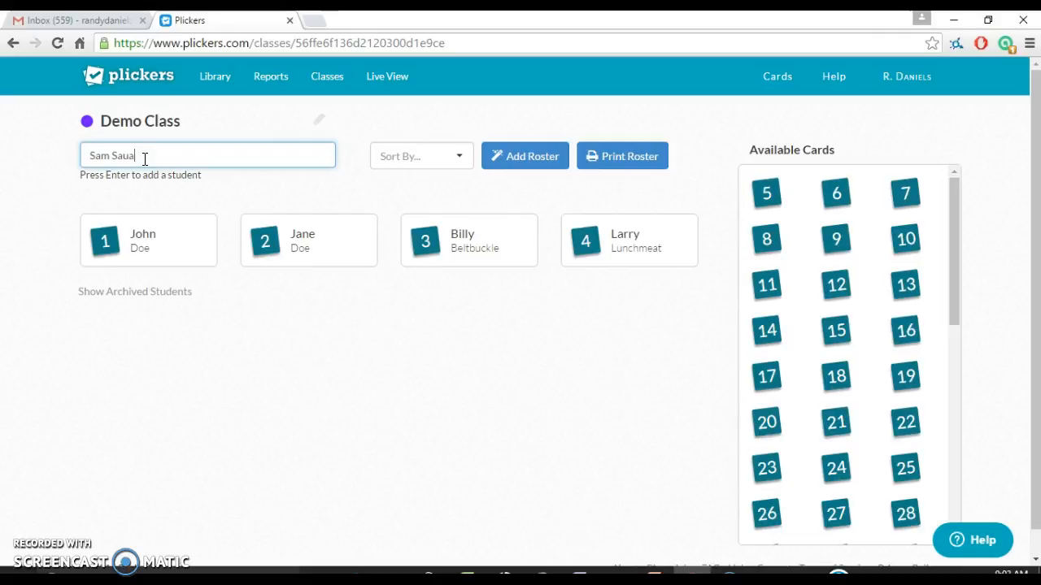
text(sagehead)
key(Return)
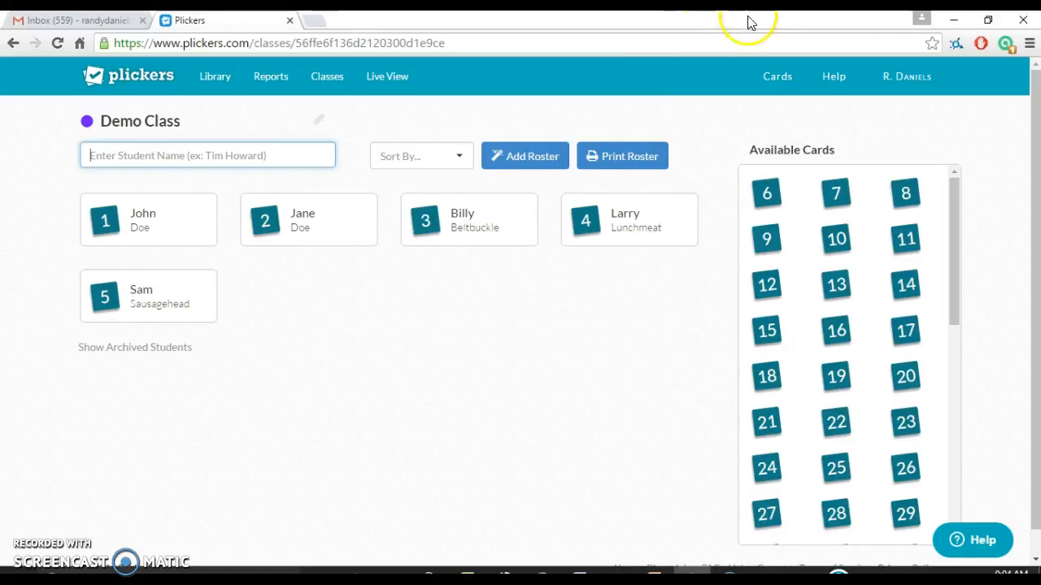
- Open the Cards page and scroll down to the Plickers Set table of printable cards
click(775, 81)
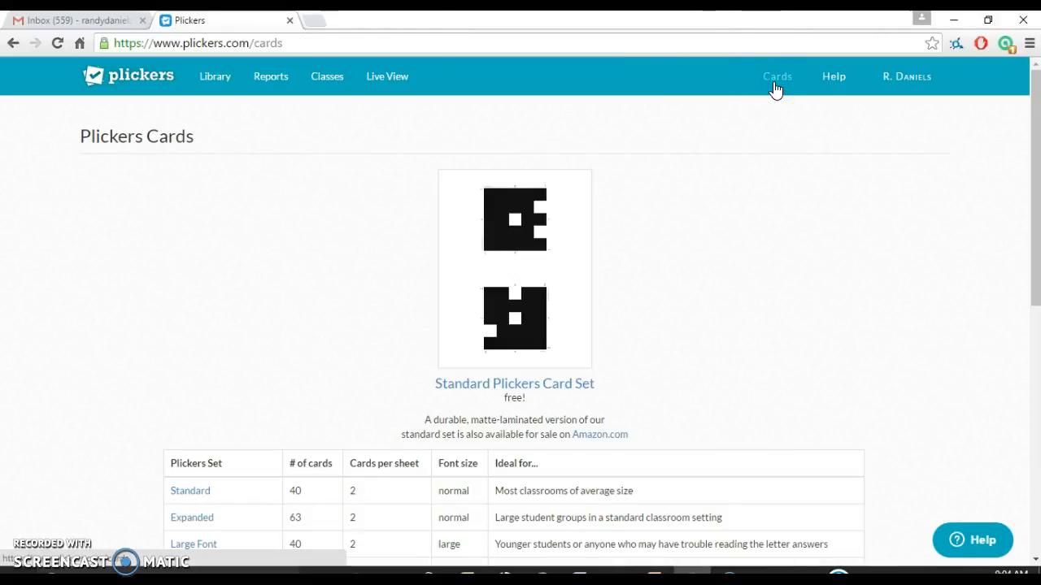
click(775, 86)
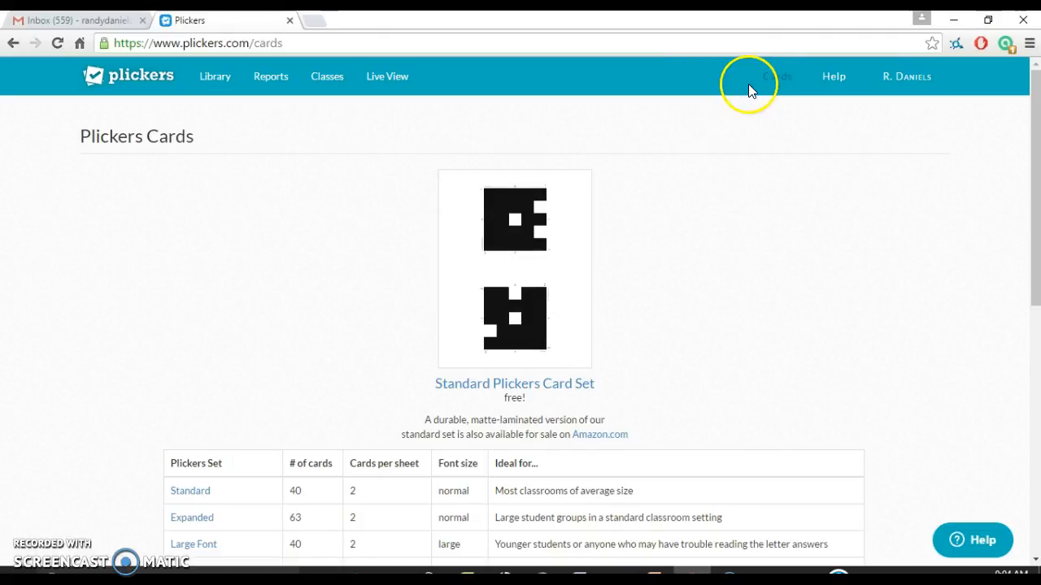
scroll(623, 211, down, 1)
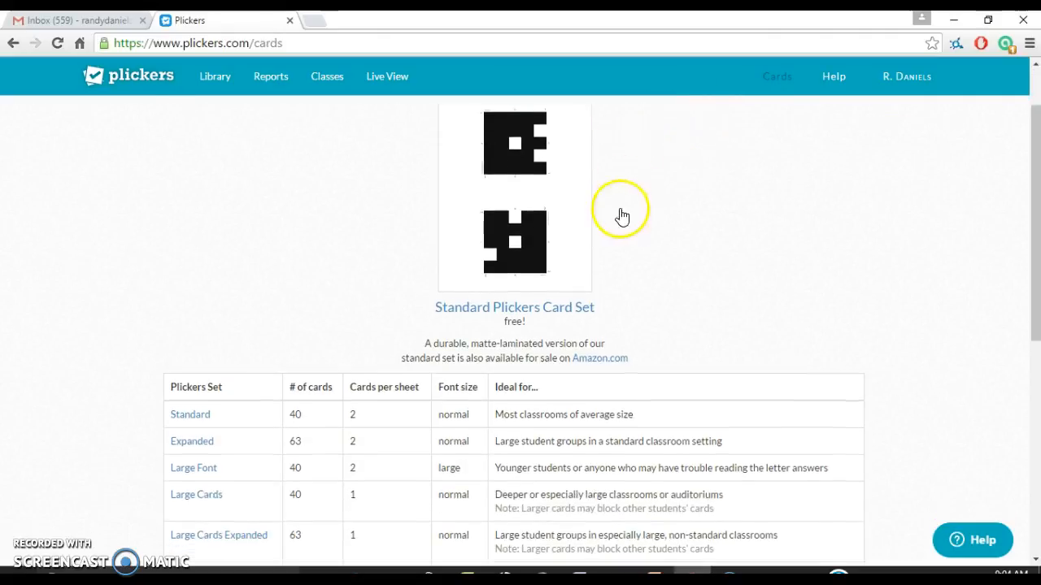
scroll(561, 244, up, 1)
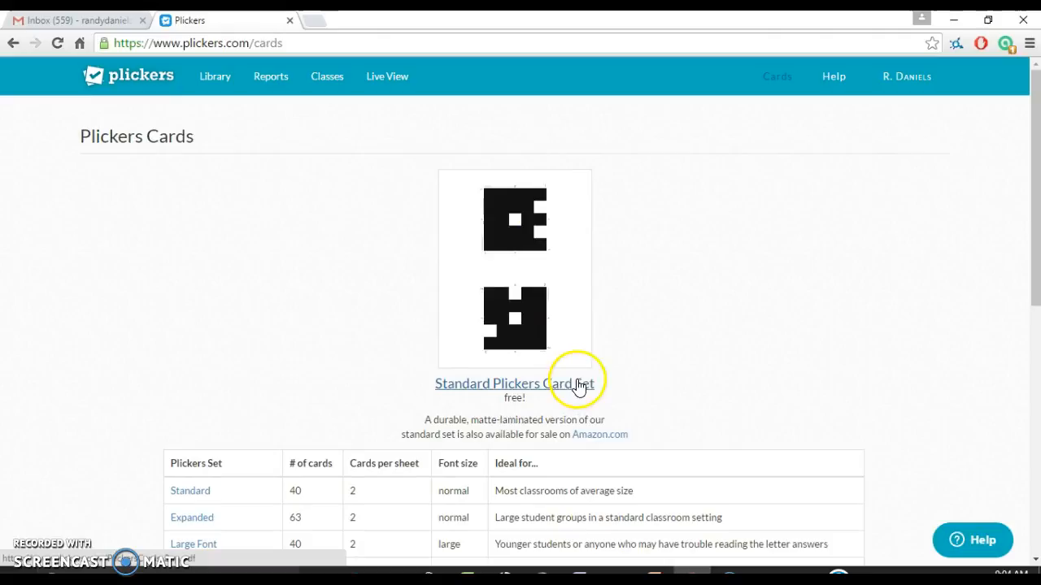
scroll(592, 379, down, 1)
scroll(455, 358, down, 1)
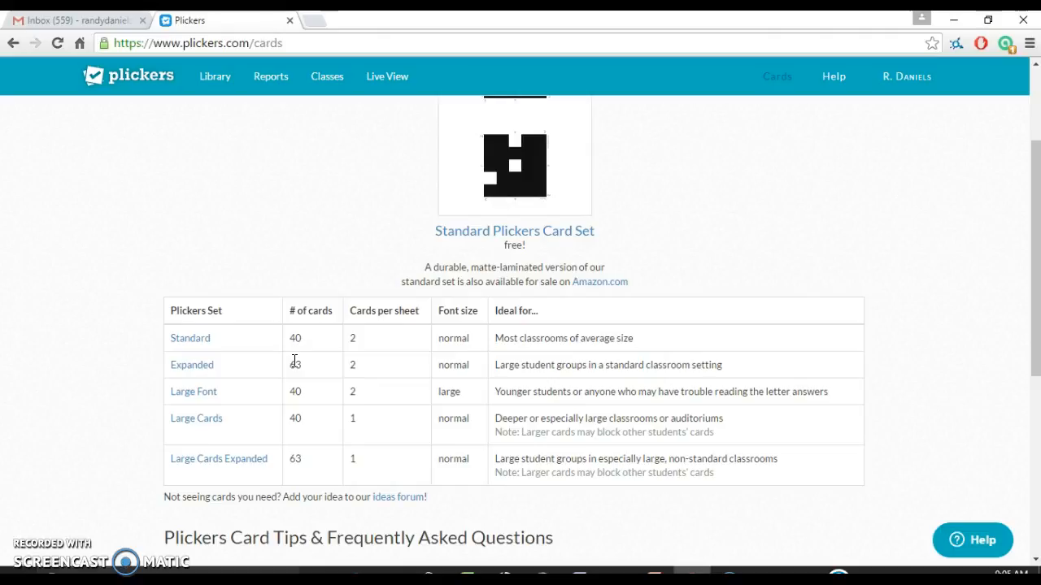
click(201, 343)
- Start a new question from the Library, trying True/False before returning to Multiple Choice
click(216, 81)
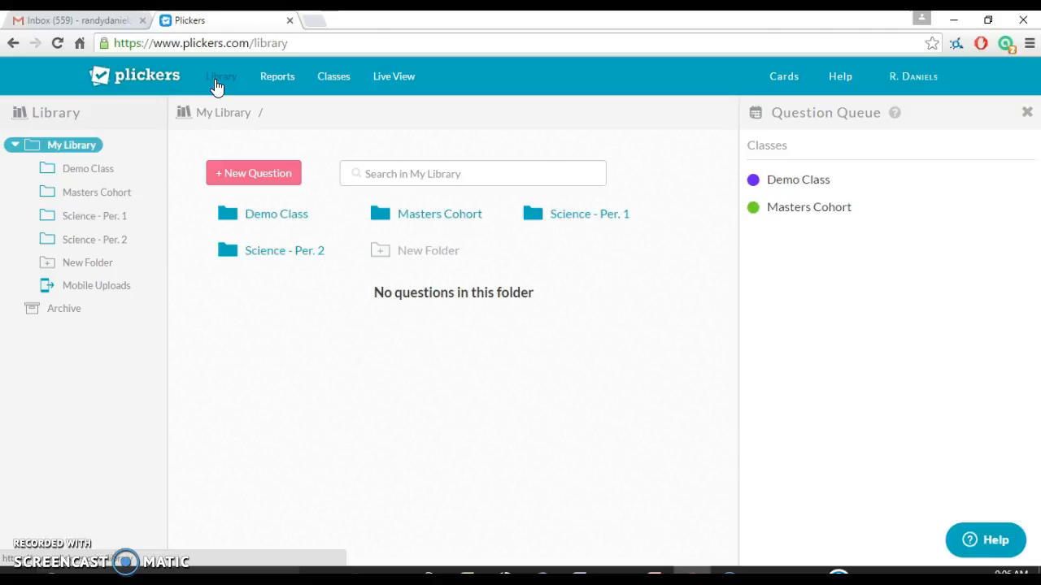
click(261, 181)
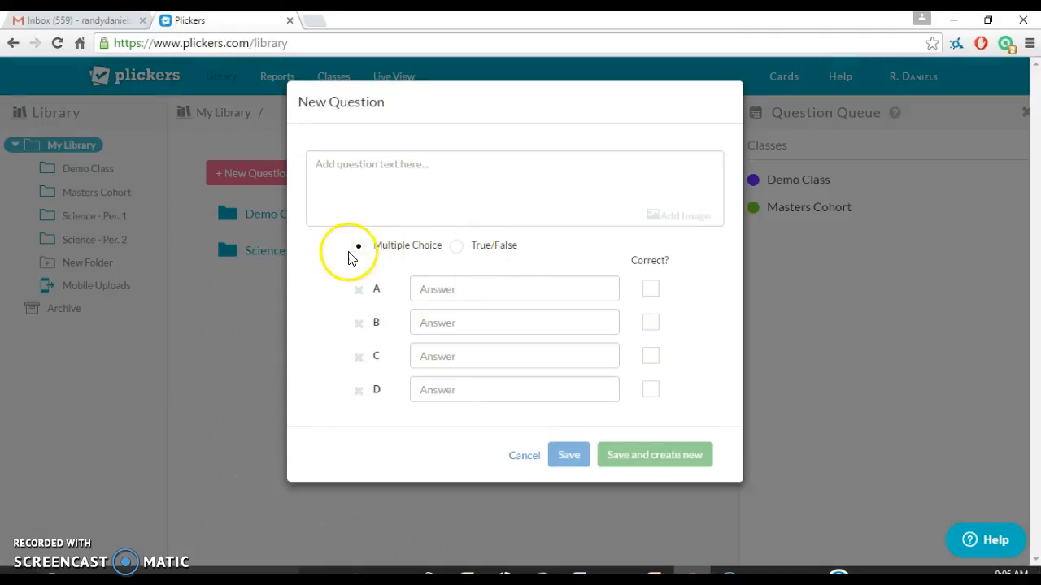
click(459, 247)
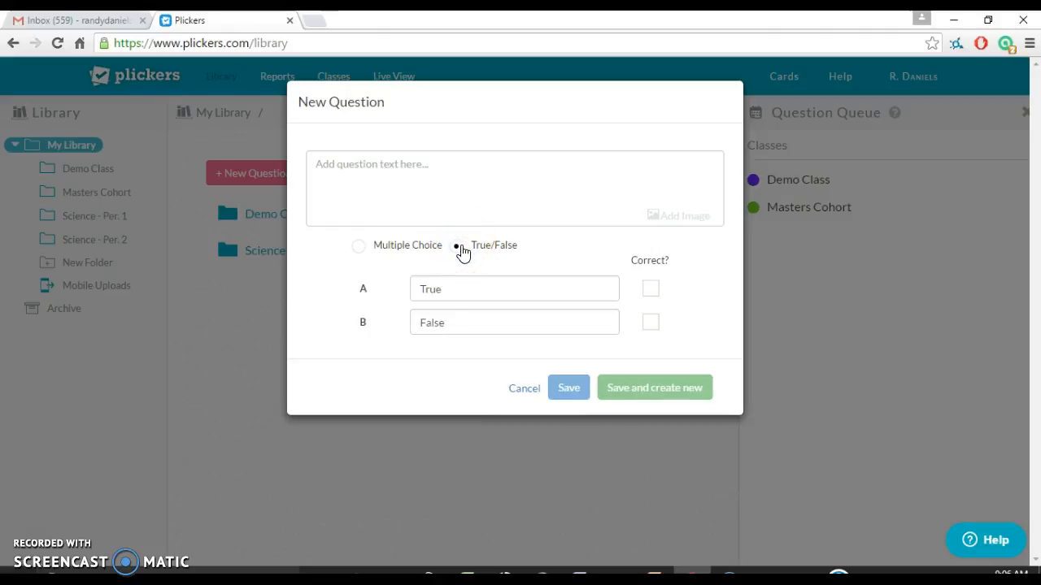
click(360, 246)
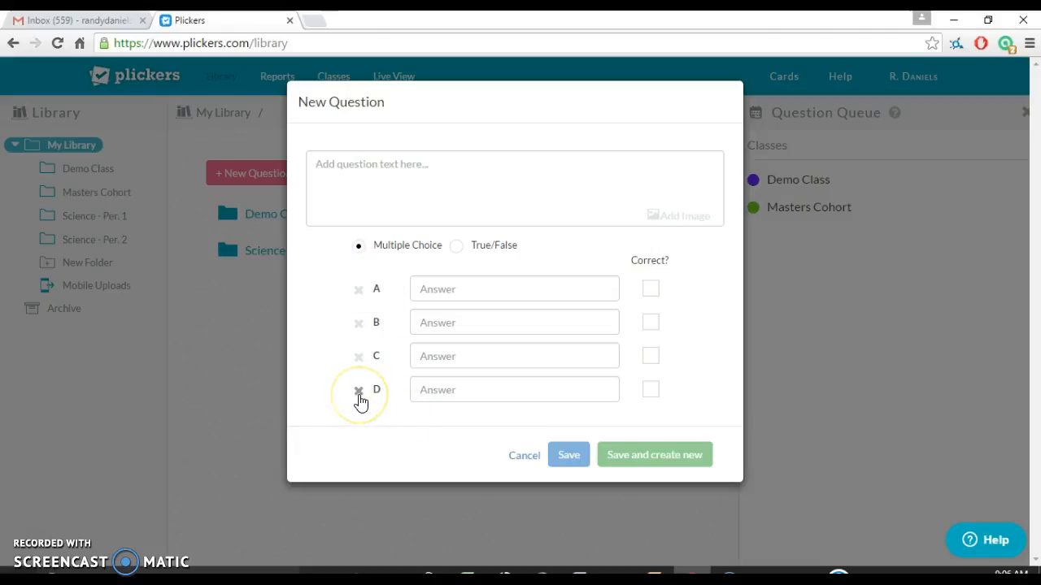
- Remove and re-add answers C and D, ending on four-option Multiple Choice
click(358, 393)
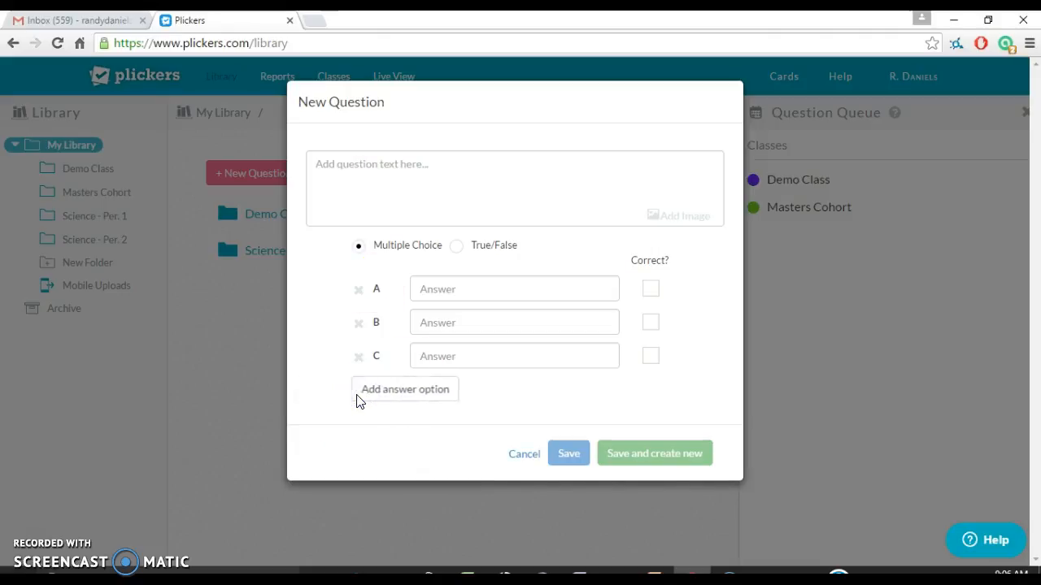
click(359, 358)
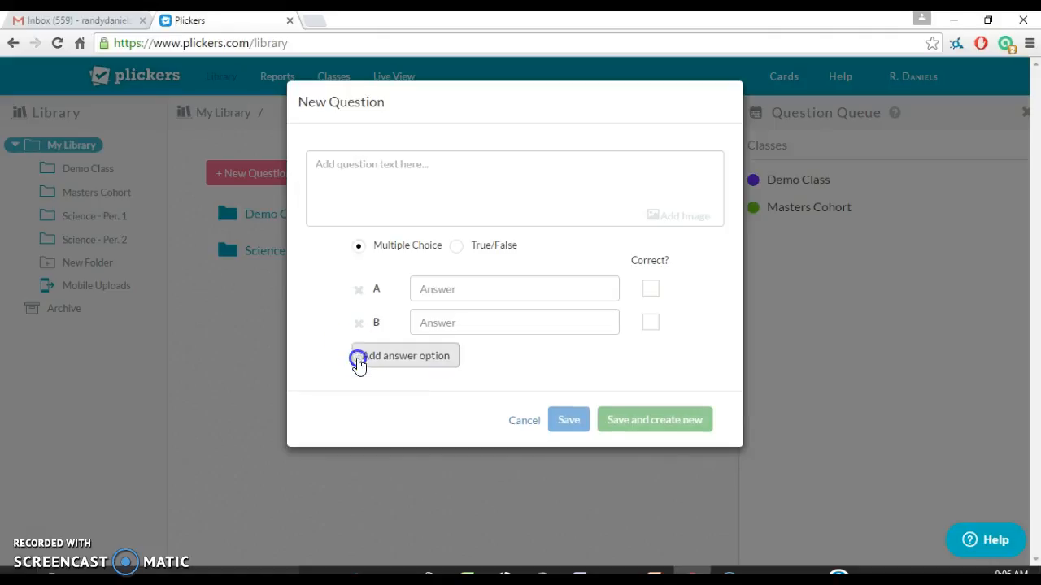
click(362, 360)
click(394, 398)
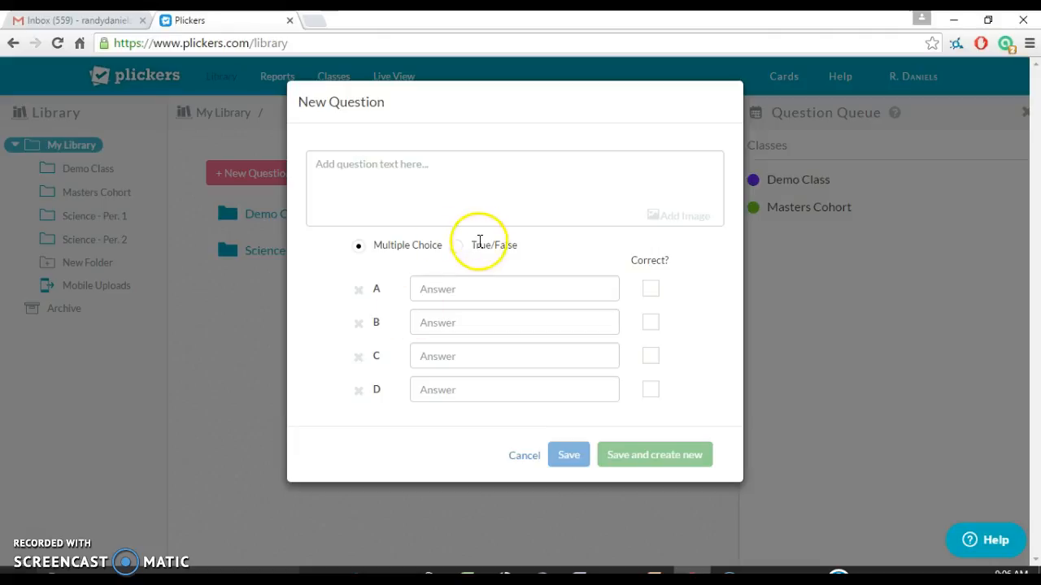
click(458, 248)
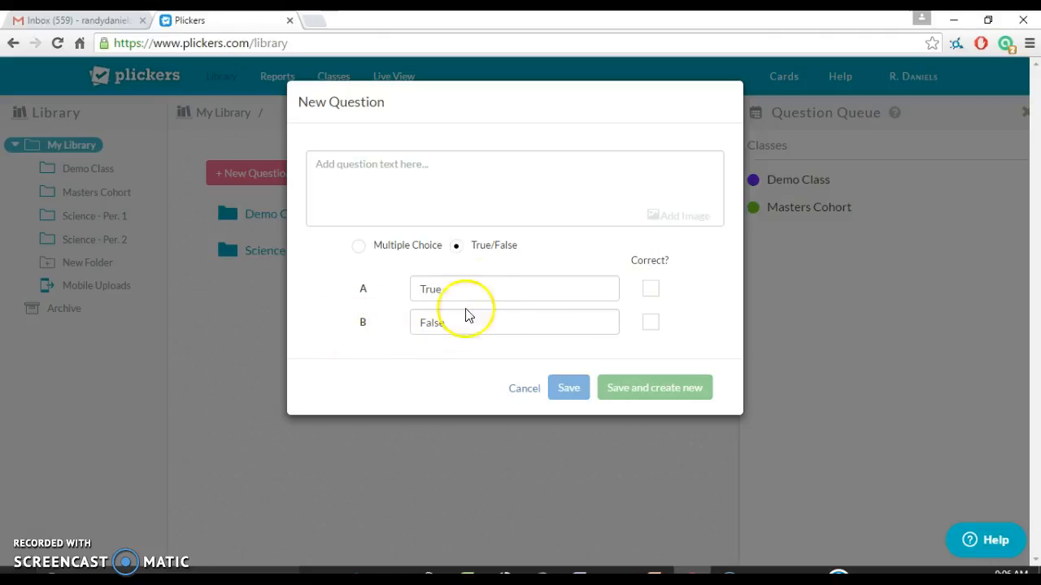
click(361, 248)
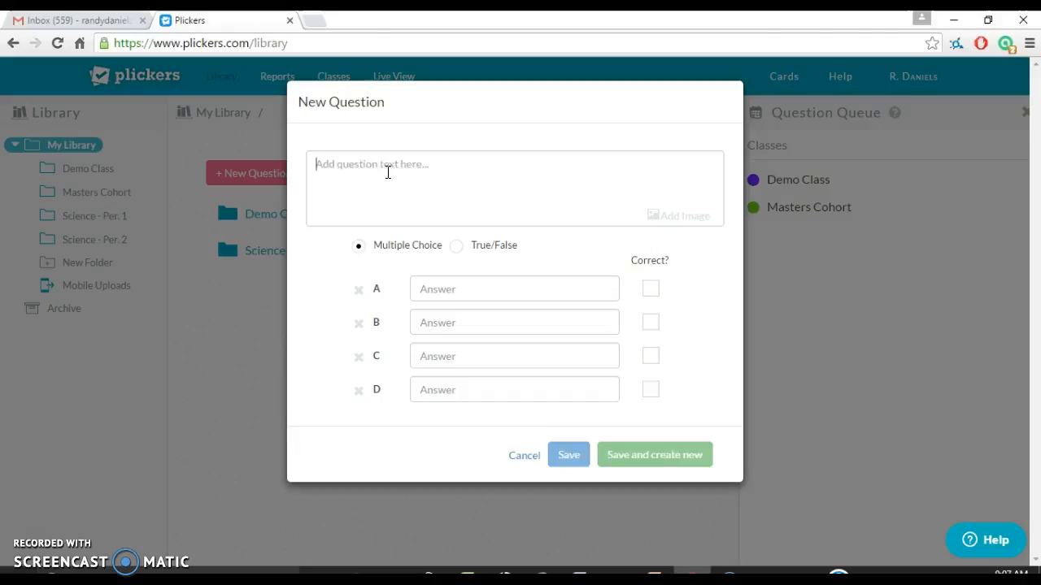
- Type the question 'How many days are there in a year?'
text(What)
key(BackSpace)
key(BackSpace)
key(BackSpace)
key(BackSpace)
text(How many day)
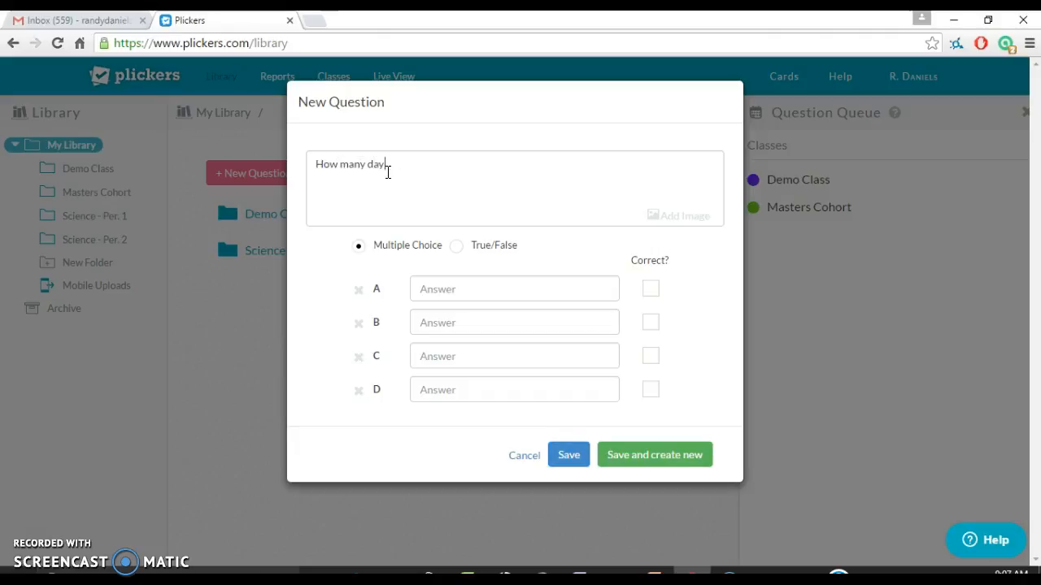
text(s are there in a hous)
key(BackSpace)
key(BackSpace)
key(BackSpace)
text(y)
key(BackSpace)
key(BackSpace)
text(year?)
- Enter answers 225, 365, 367, 265, mark 365 correct, and save and create new
click(451, 291)
text(225)
key(Tab)
text(365)
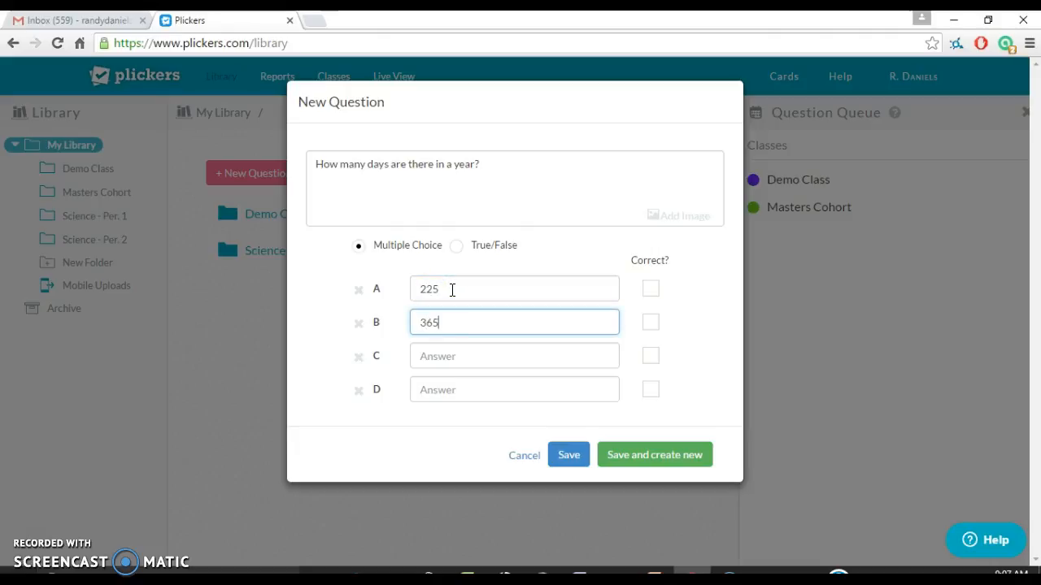
click(439, 360)
text(3)
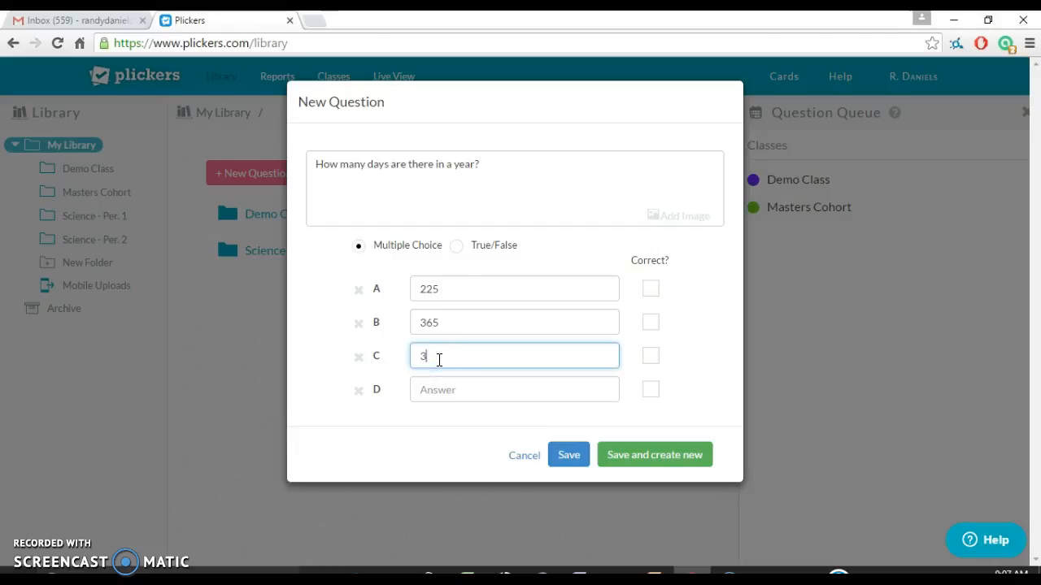
text(67)
click(438, 393)
text(265)
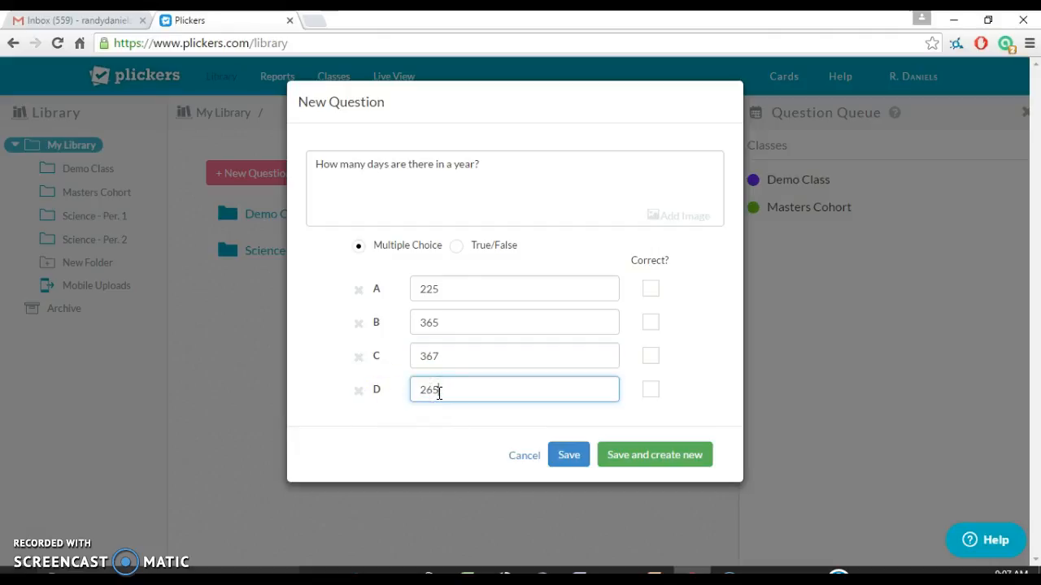
click(396, 452)
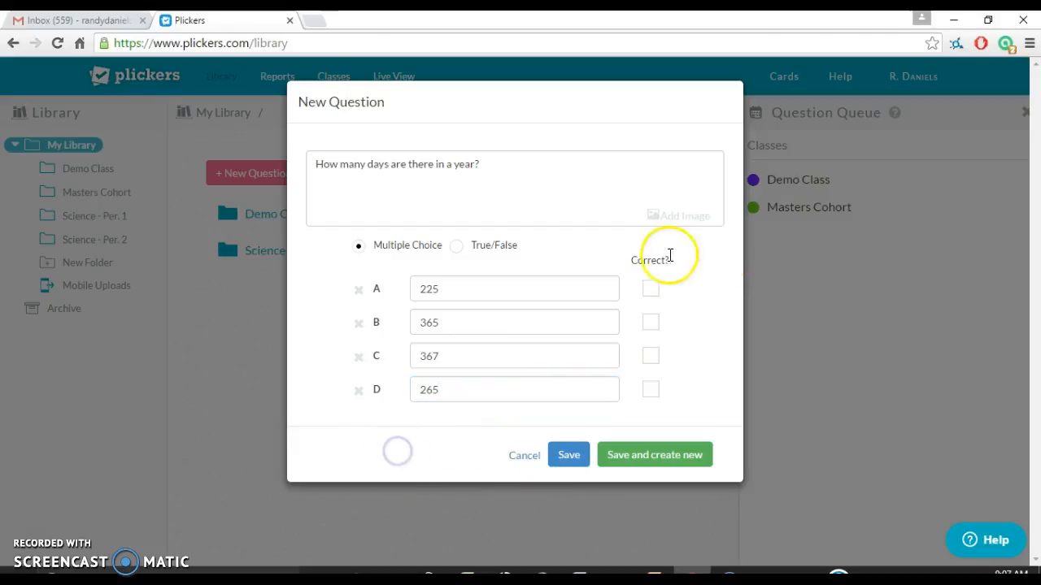
click(652, 325)
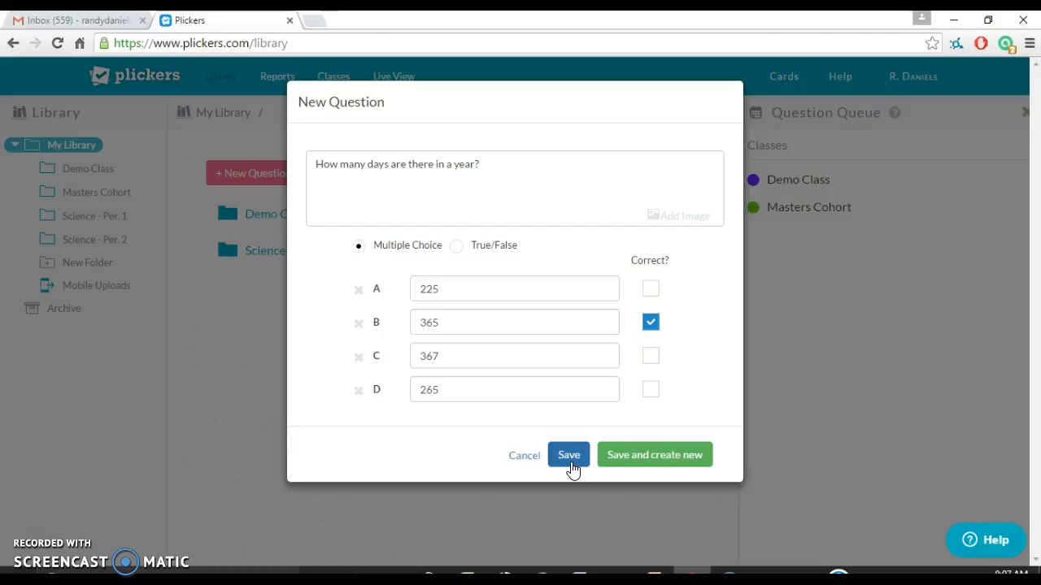
click(630, 460)
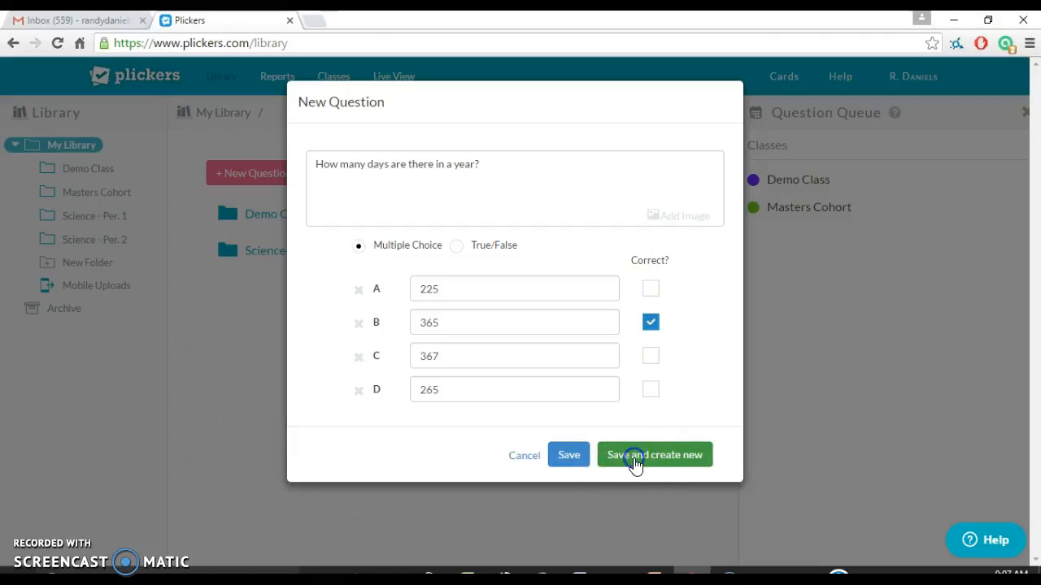
- Type the question 'Which planet does Superman come from?'
click(448, 184)
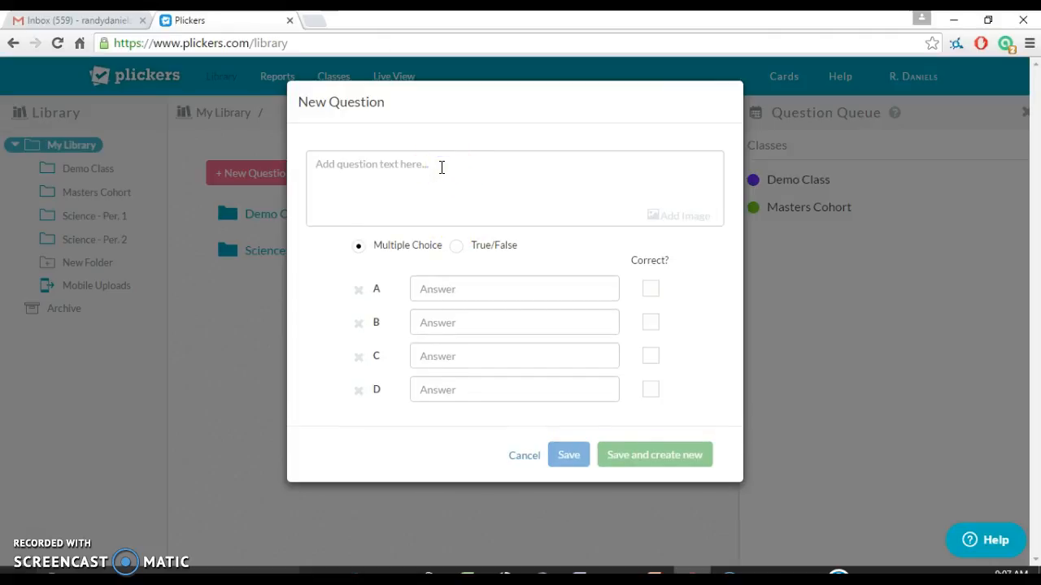
text(W)
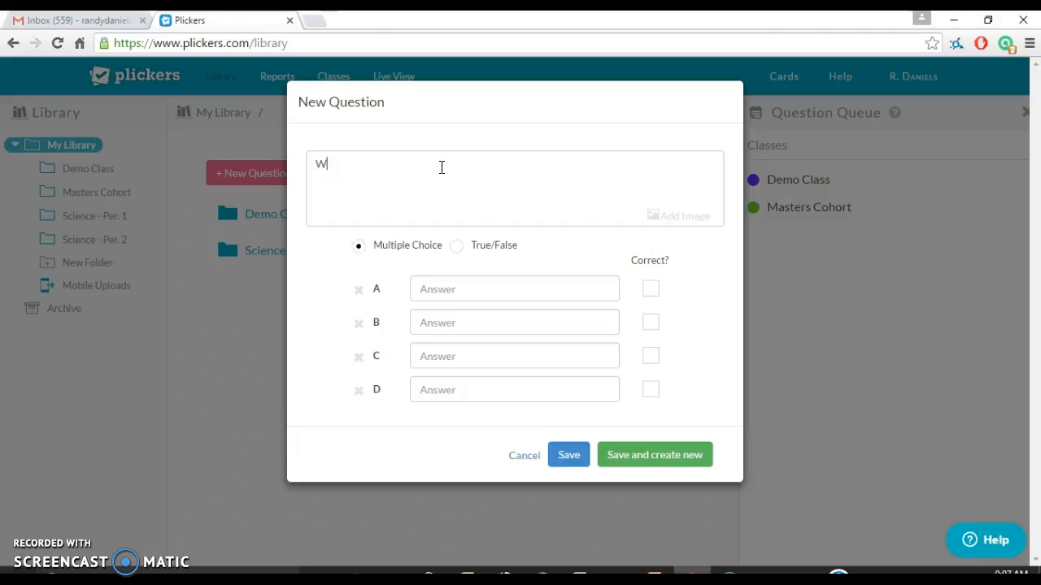
text(hcich planet does Supermand)
key(BackSpace)
text(come from)
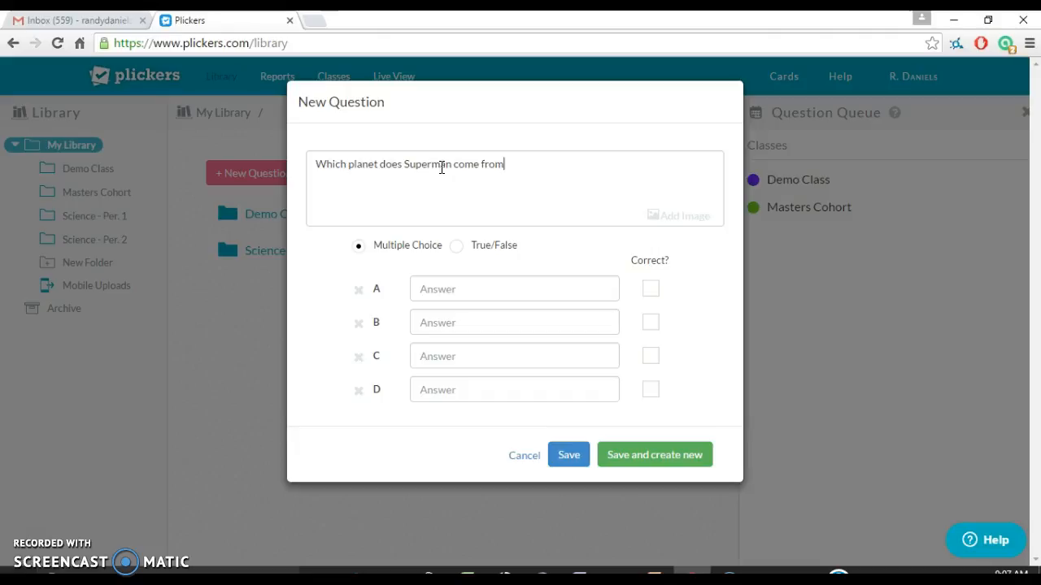
text(?)
- Enter answers Venus, Jupiter, Krypton, Earth, mark Krypton correct, and save and create new
click(460, 291)
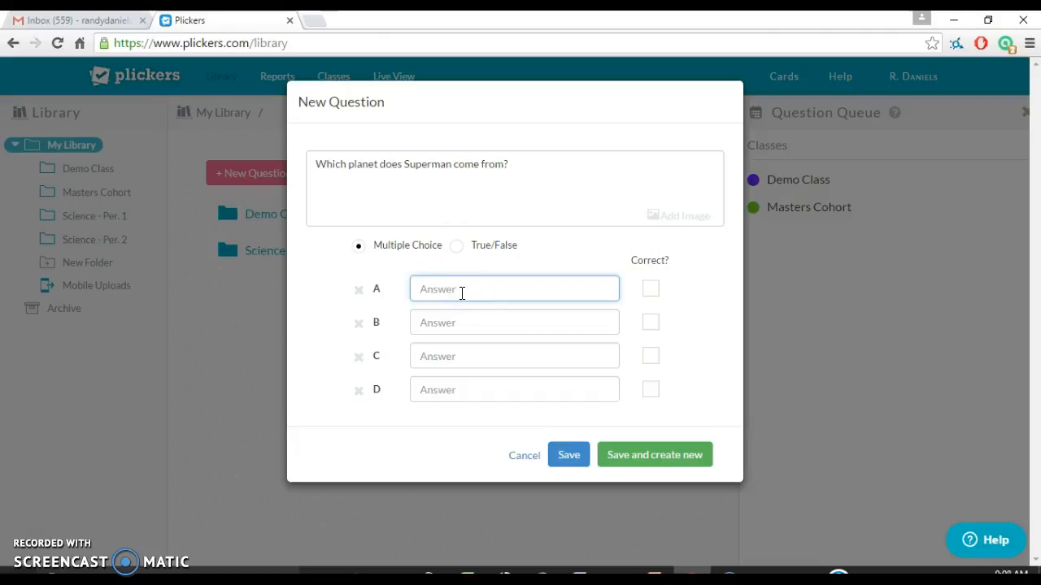
text(Venus)
key(BackSpace)
key(BackSpace)
text(us)
key(Tab)
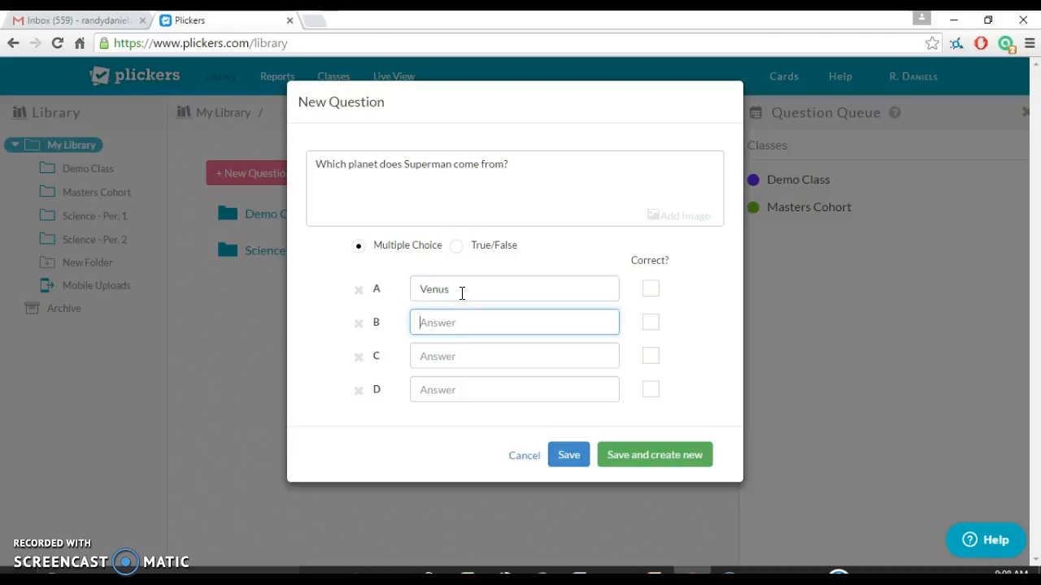
text(Jupiter)
key(Tab)
text(Ky)
text(ypt)
text(on)
key(Tab)
text(Earth)
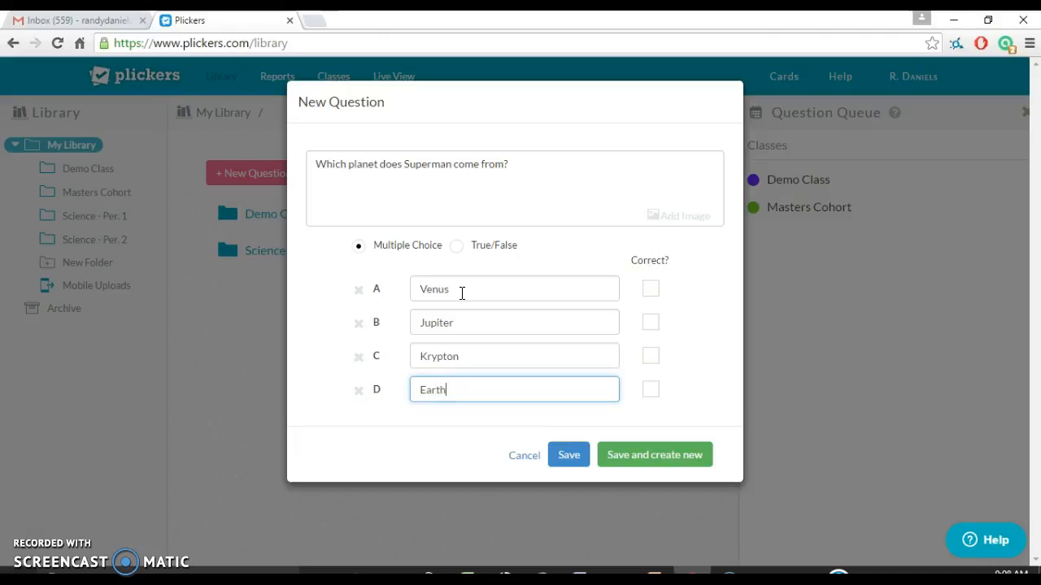
click(652, 358)
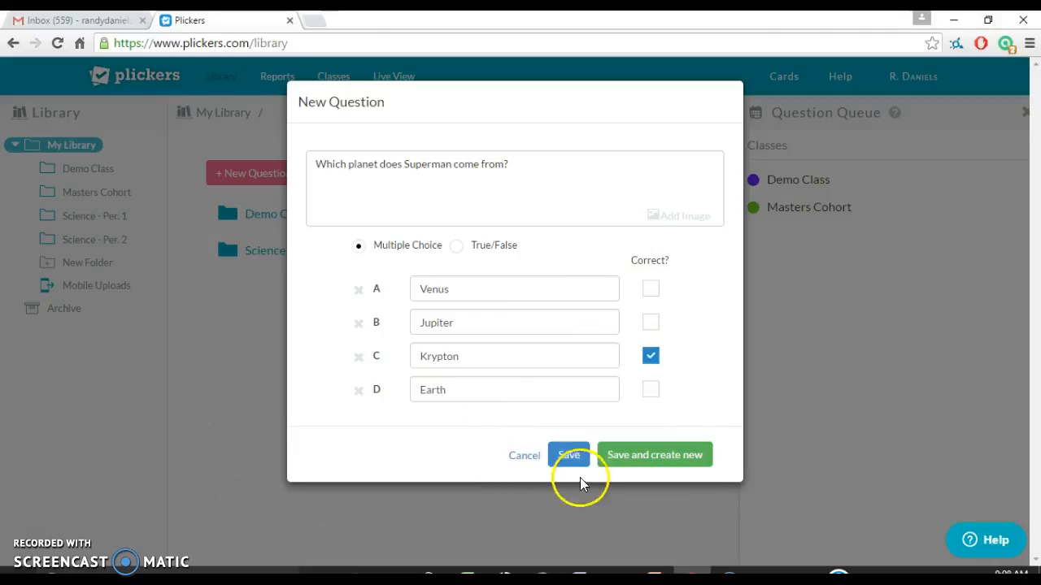
click(648, 469)
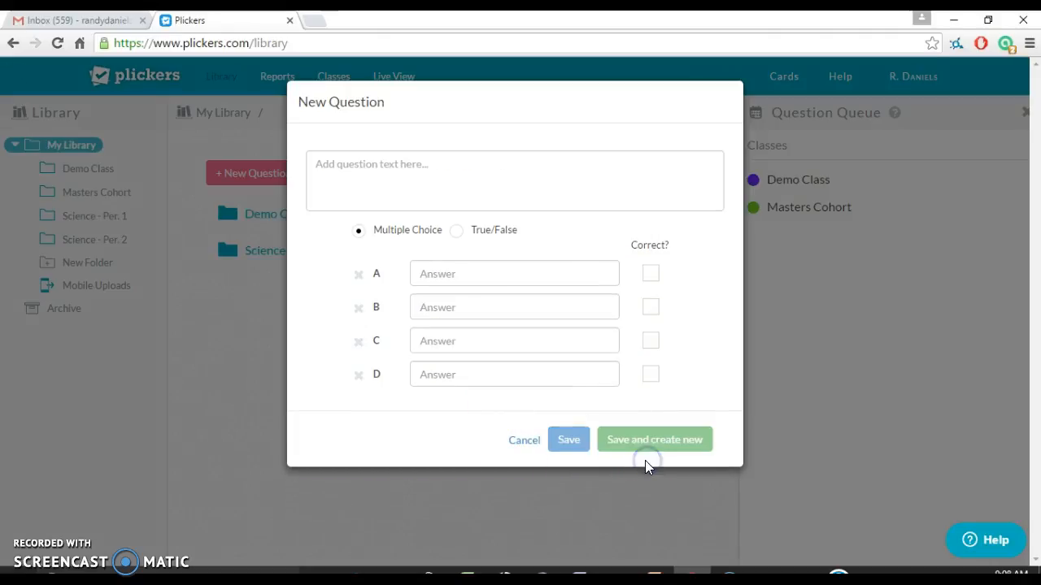
- Type the question 'How many states make up the region known as New England?'
click(443, 163)
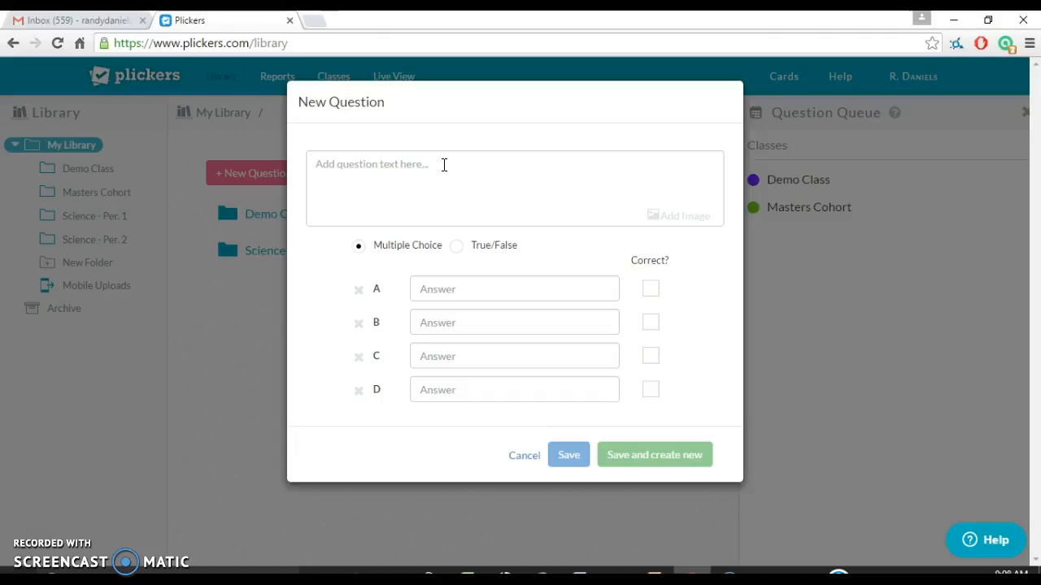
text(How)
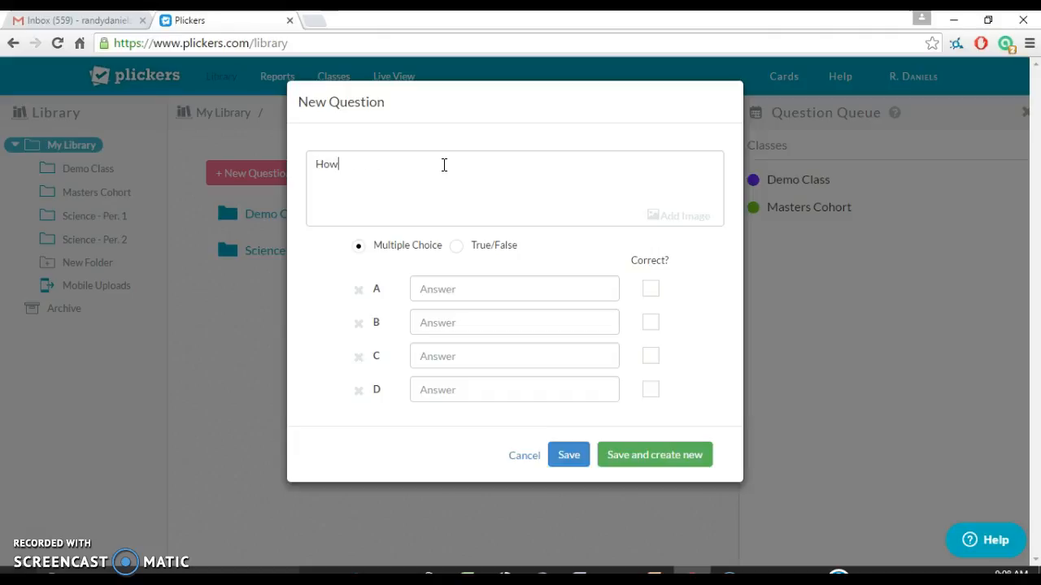
text( many states mak)
key(BackSpace)
key(BackSpace)
text(make up the region known as New Wn)
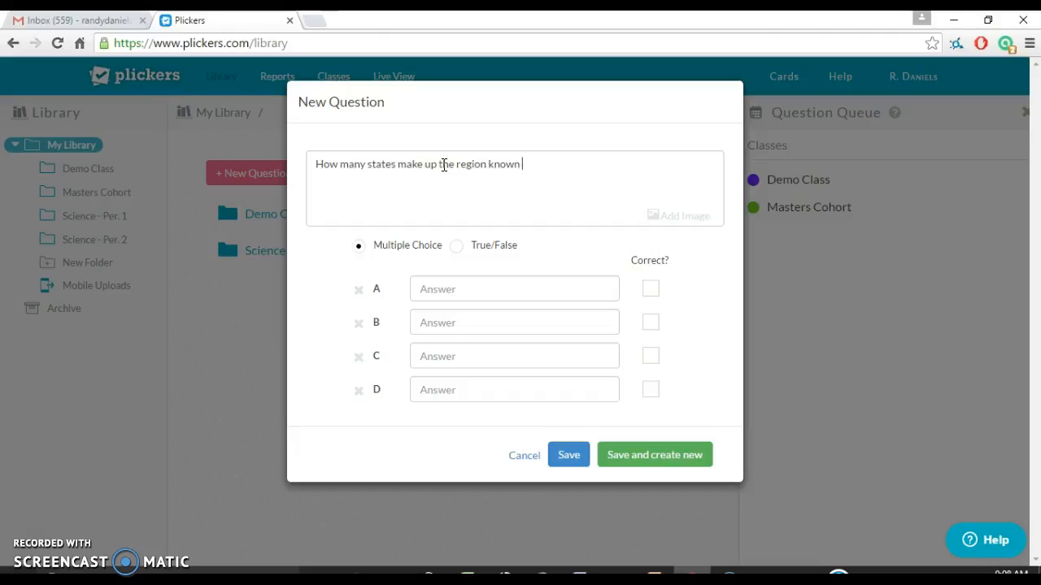
key(BackSpace)
key(BackSpace)
text(England?)
- Enter answers 5, 3, 4, 6, mark 6 correct, and save and create new
click(466, 290)
click(467, 290)
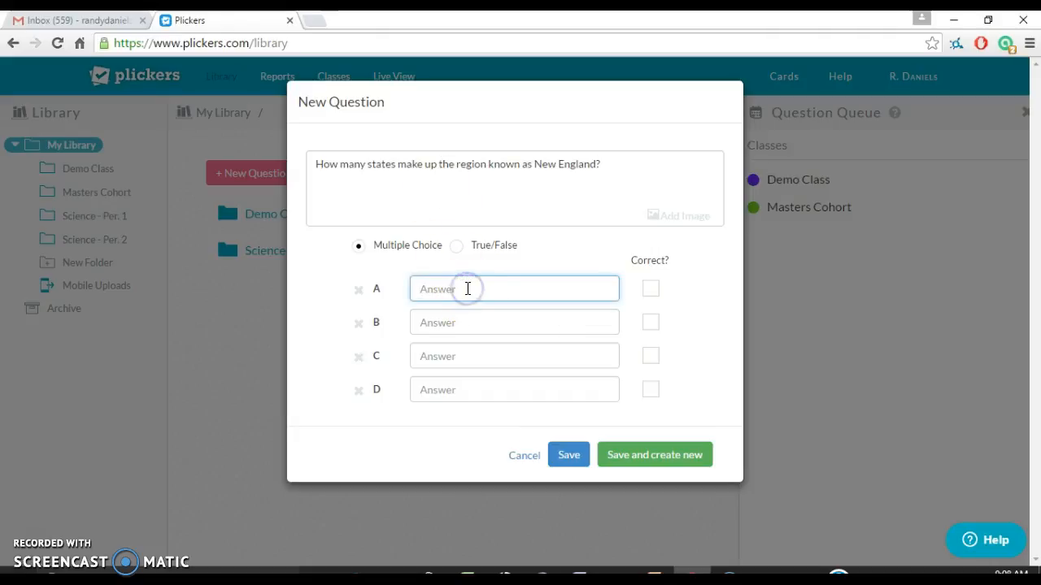
text(5)
key(Tab)
text(3)
key(Tab)
text(4)
key(Tab)
text(6)
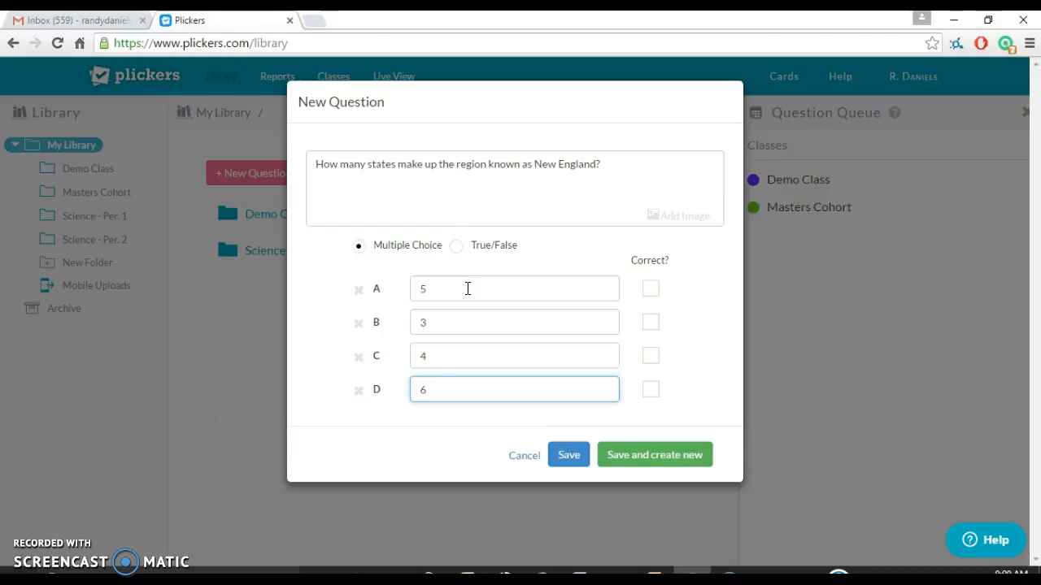
click(652, 391)
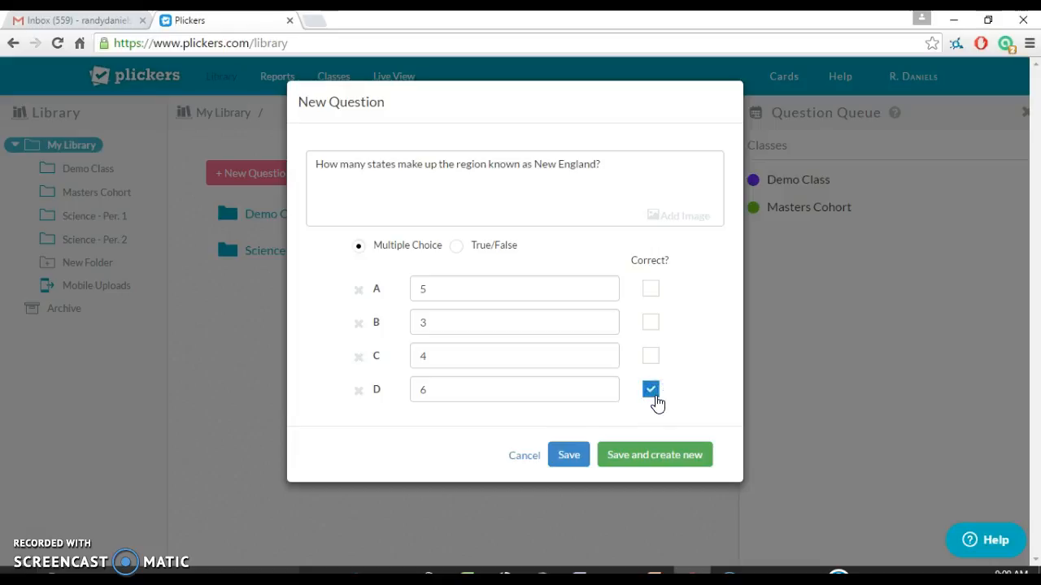
click(660, 456)
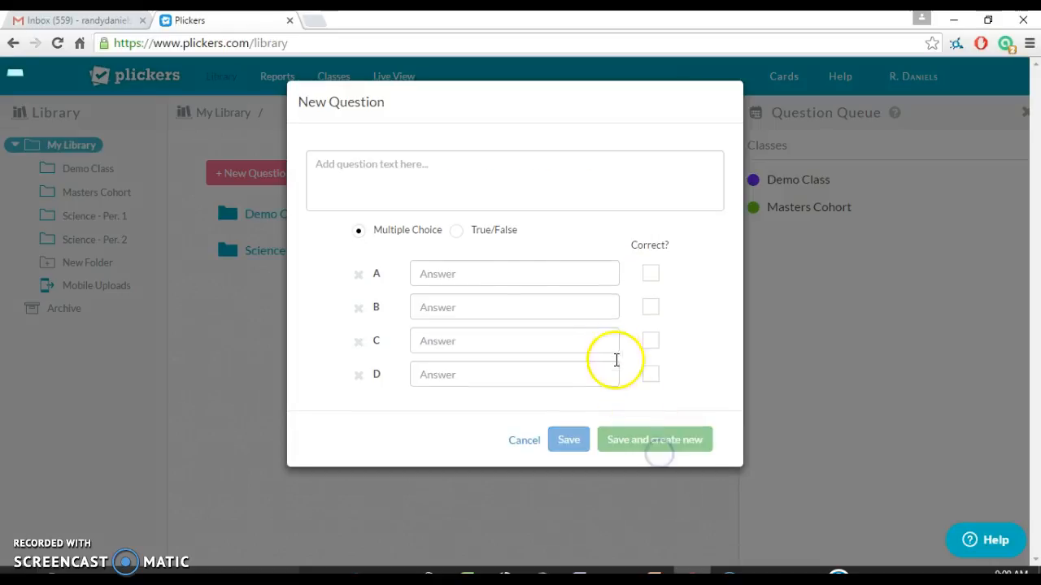
- Save a True/False question 'There is one sun in our solar system?' with True marked correct
click(460, 232)
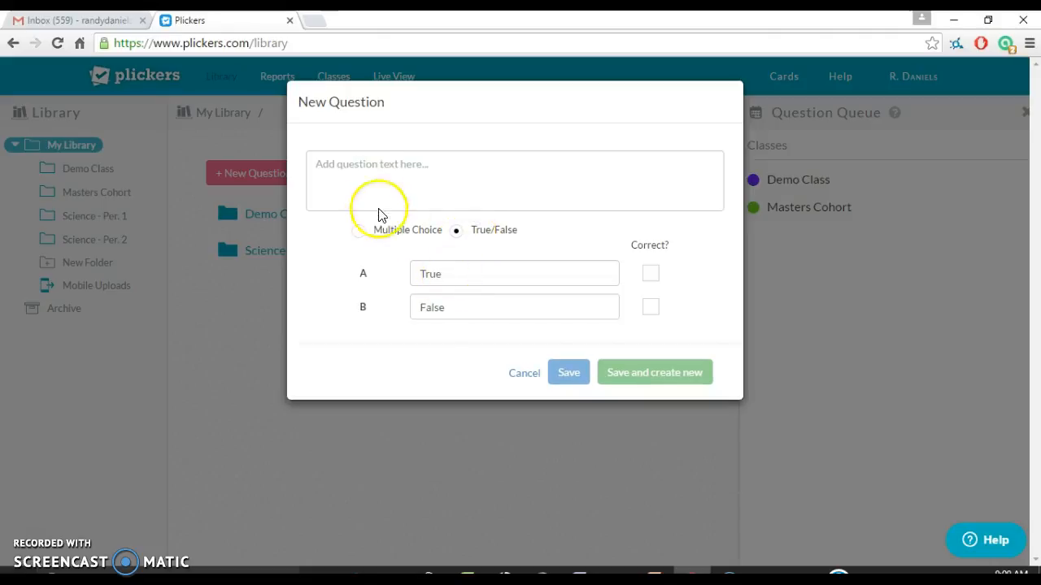
click(372, 176)
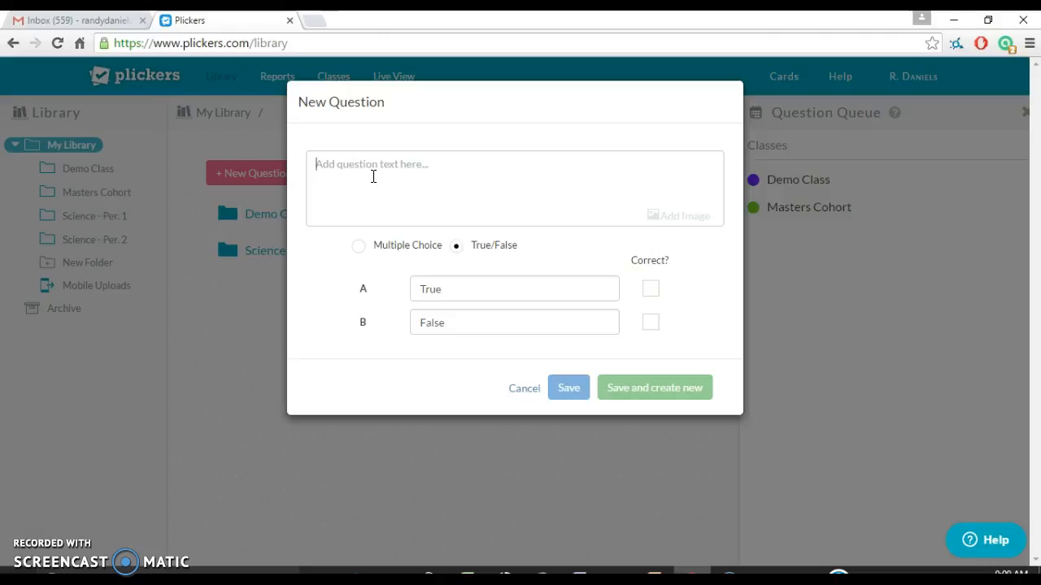
text(There are)
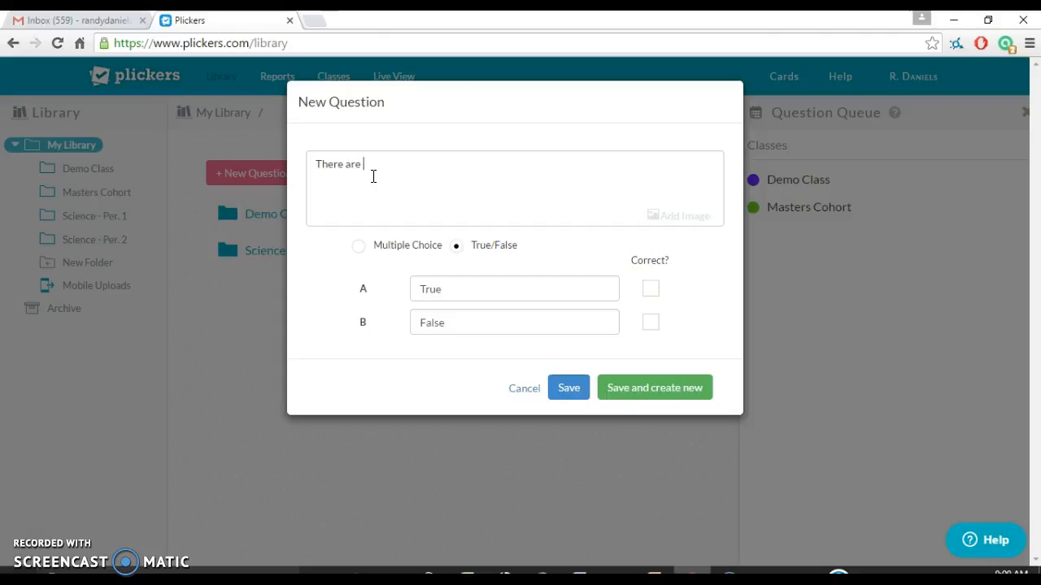
key(BackSpace)
key(BackSpace)
key(BackSpace)
text(is on)
text(e sun in our)
text( slo)
key(BackSpace)
key(BackSpace)
text(olar system?)
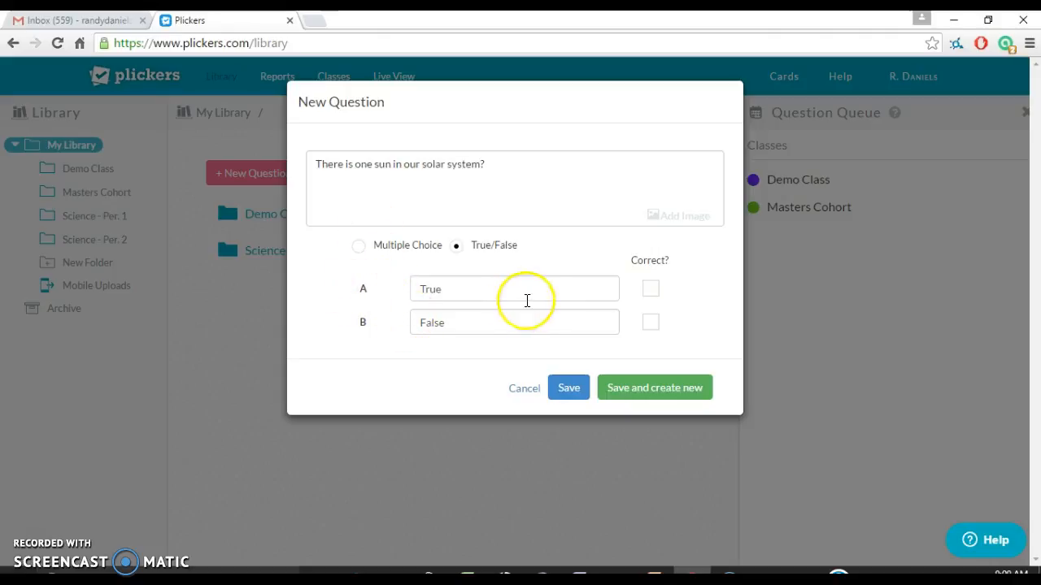
click(650, 288)
click(568, 394)
- Scroll through the library's four saved questions and back up to the true/false sun question at the top
scroll(543, 355, down, 3)
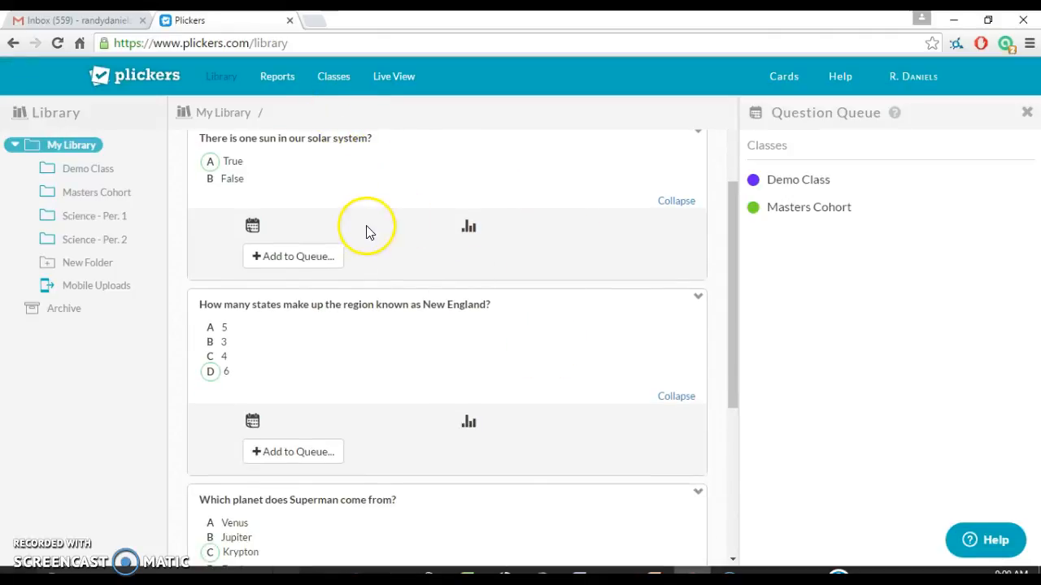
scroll(365, 230, up, 3)
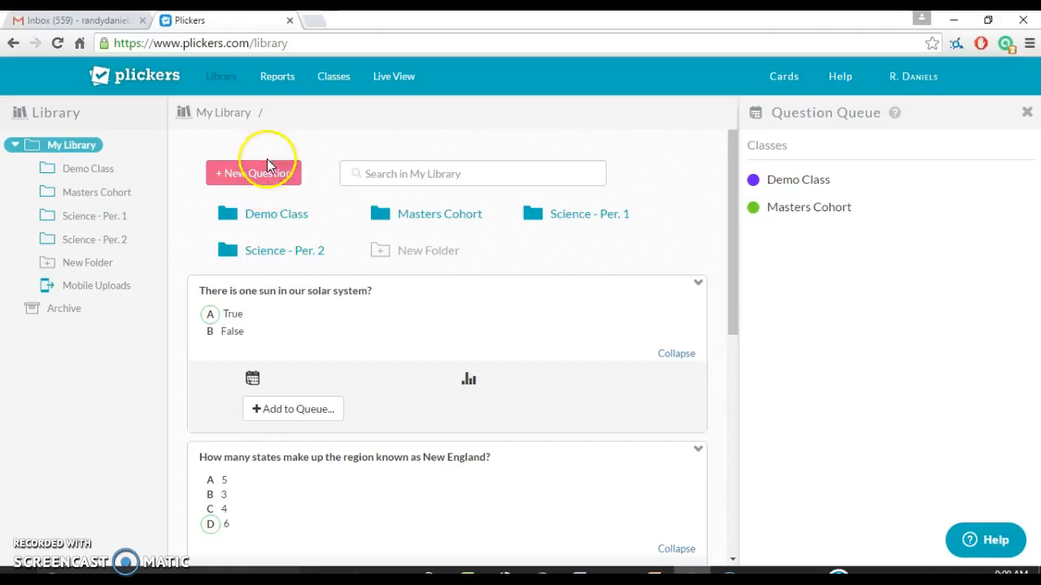
scroll(270, 195, down, 1)
scroll(269, 195, down, 1)
scroll(280, 247, down, 3)
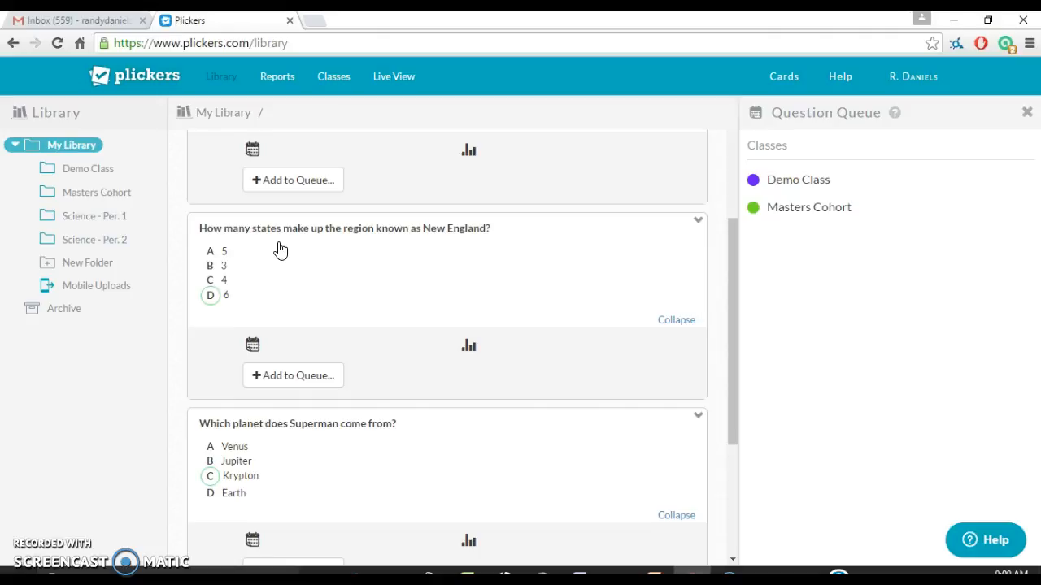
scroll(402, 244, down, 1)
scroll(421, 228, up, 3)
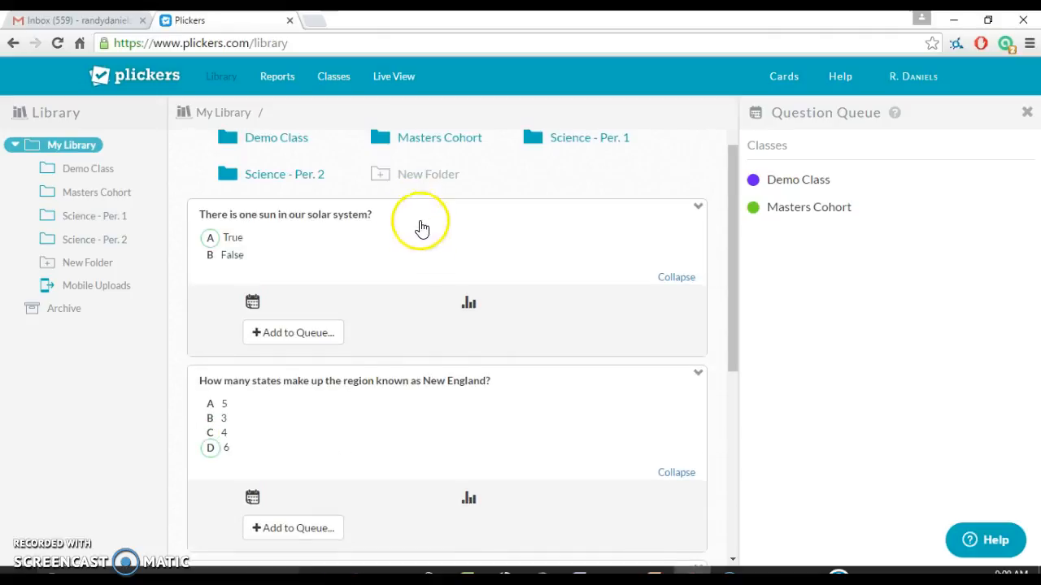
scroll(601, 213, up, 1)
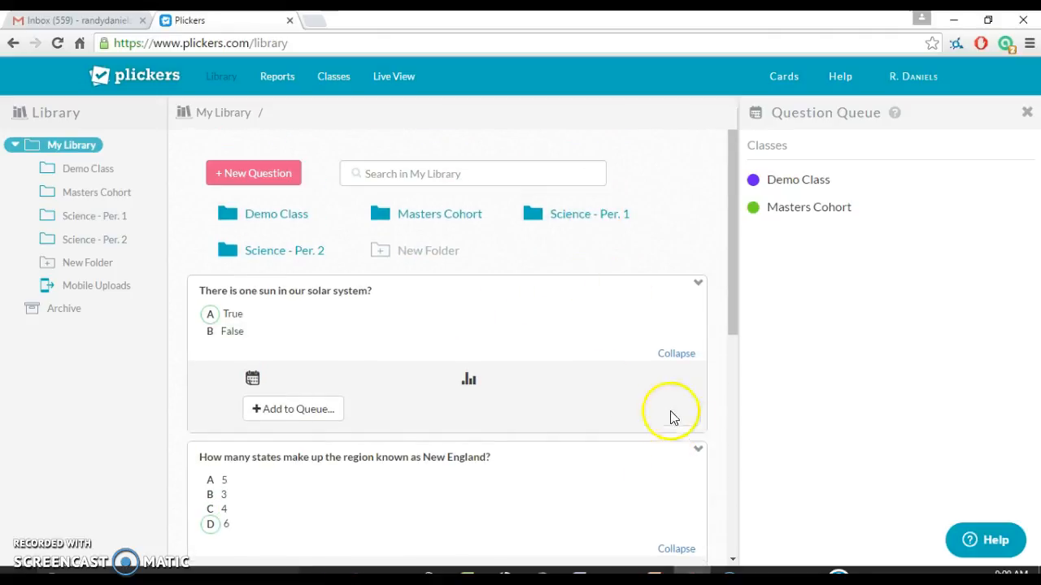
scroll(358, 342, down, 1)
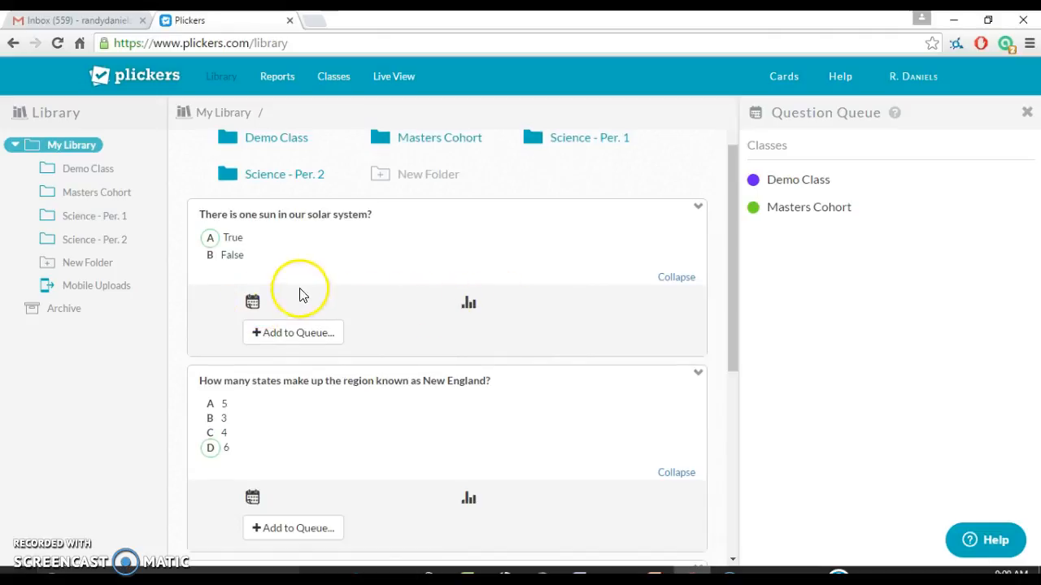
scroll(497, 265, up, 1)
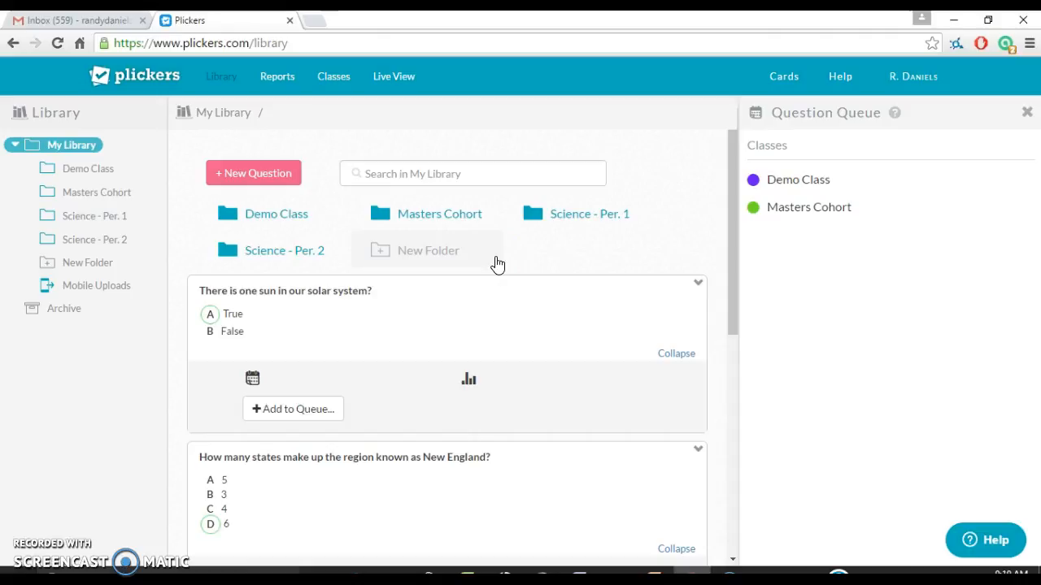
click(291, 181)
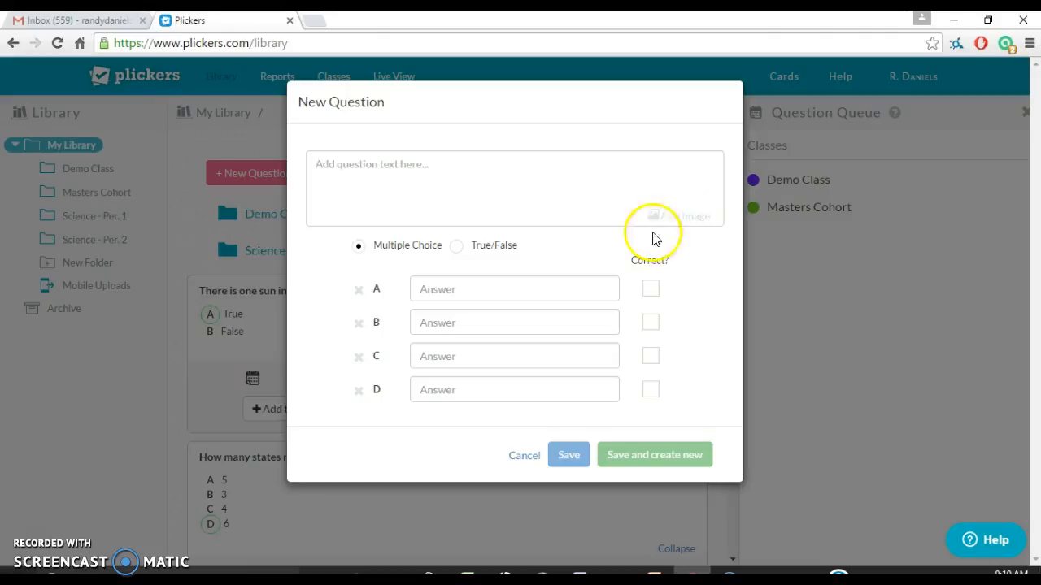
click(530, 456)
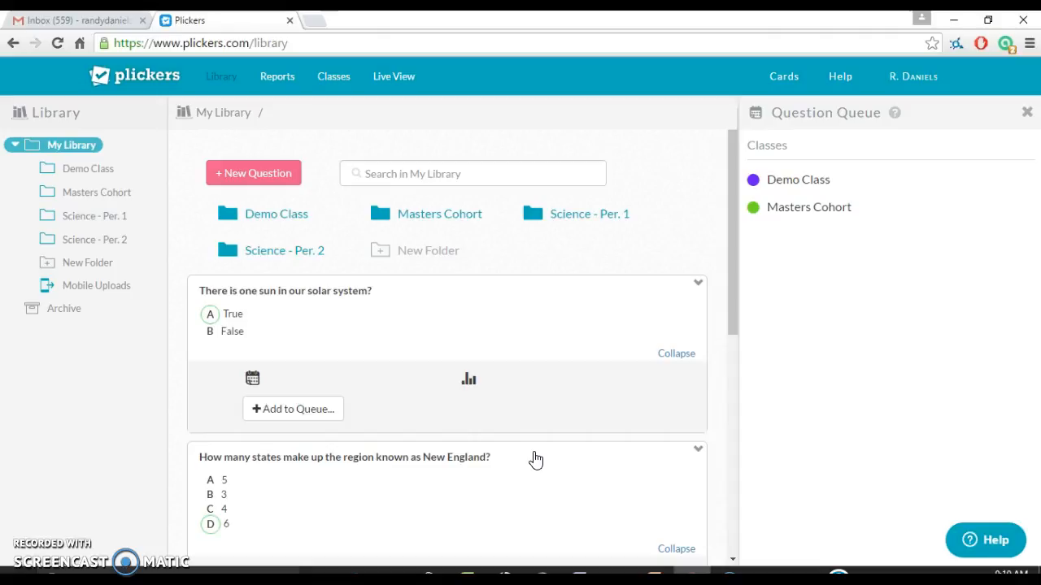
click(535, 460)
- Add the one-sun true/false question to the Demo Class queue
click(276, 411)
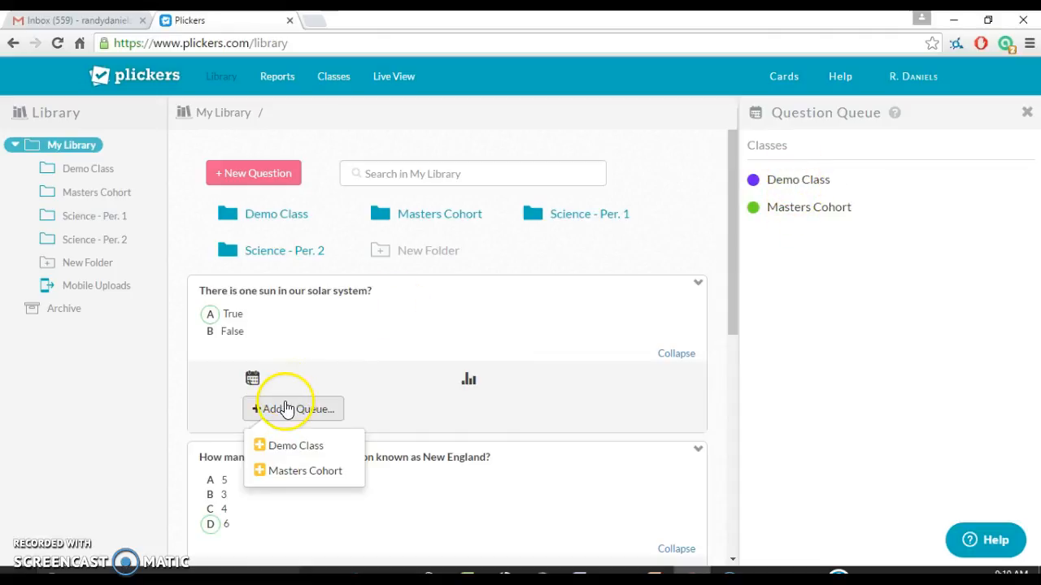
click(294, 445)
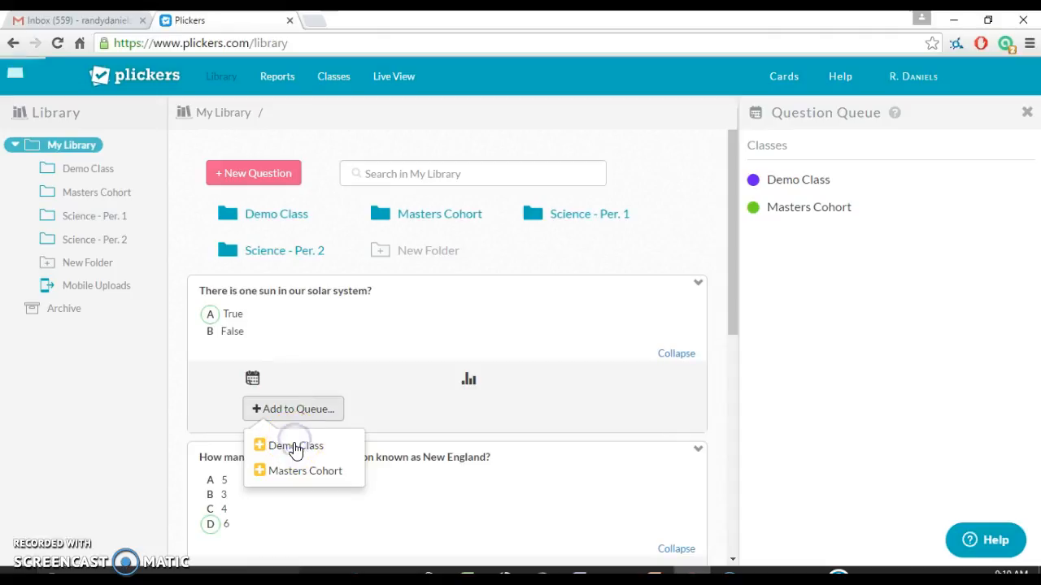
click(300, 371)
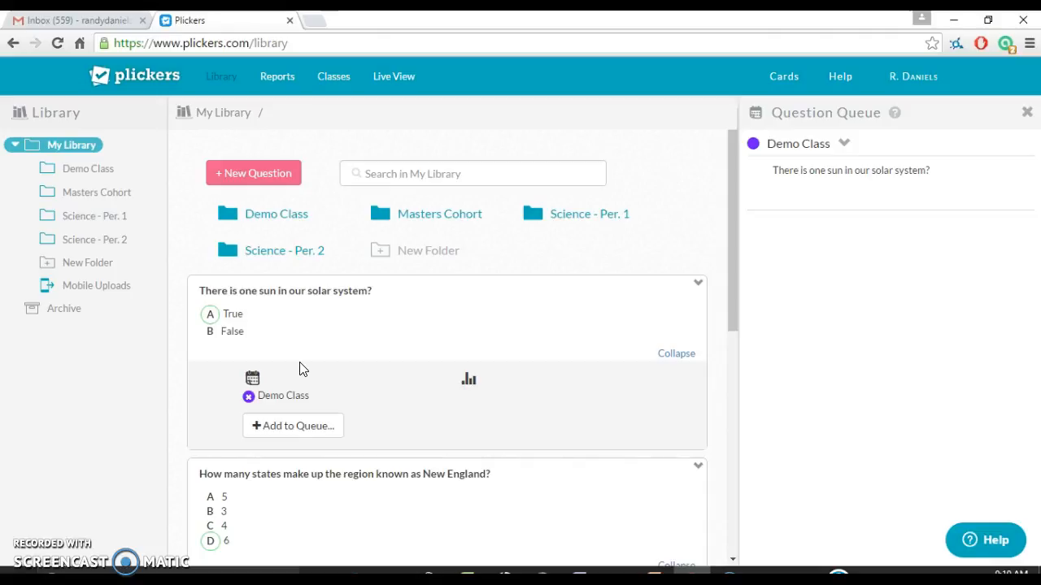
scroll(300, 369, down, 2)
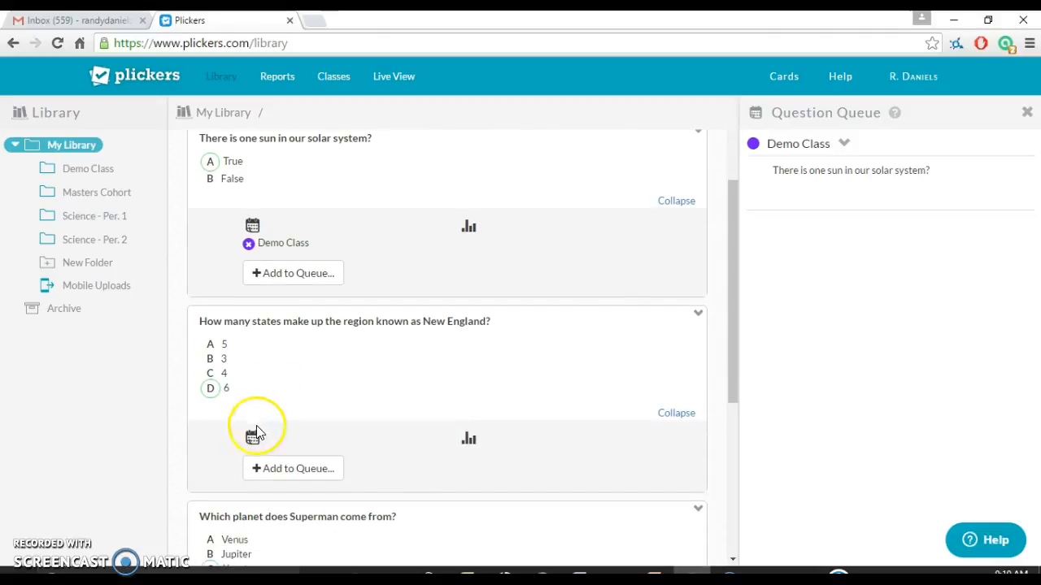
- Add the New England states question to the Masters Cohort queue
click(262, 470)
scroll(271, 470, down, 1)
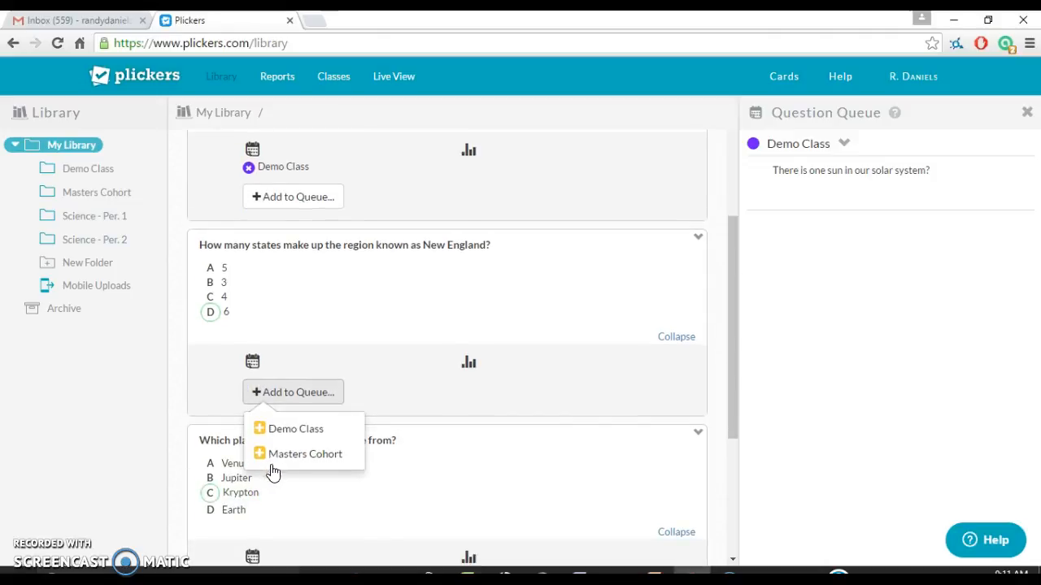
click(275, 460)
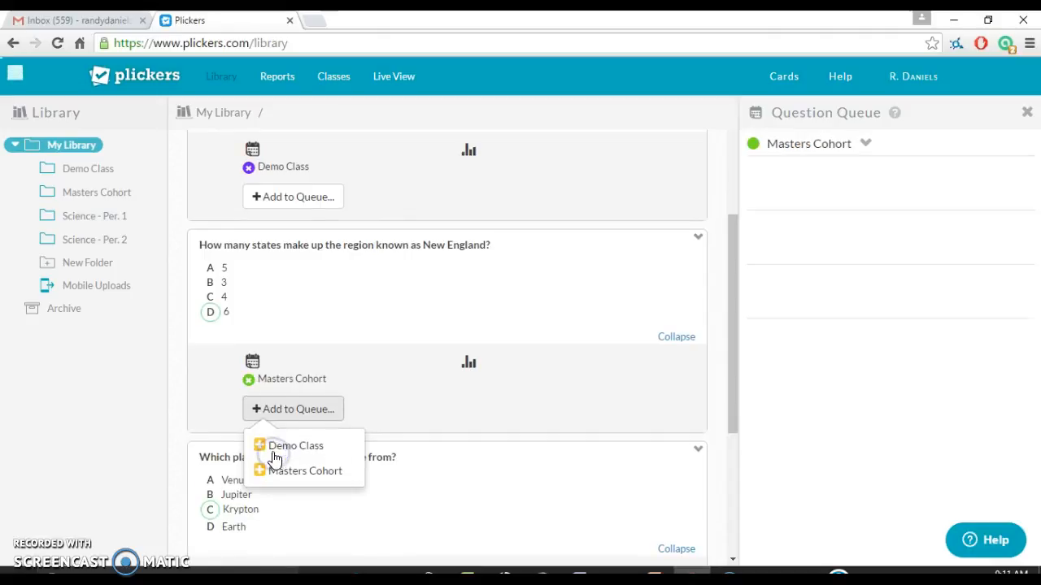
scroll(280, 406, down, 1)
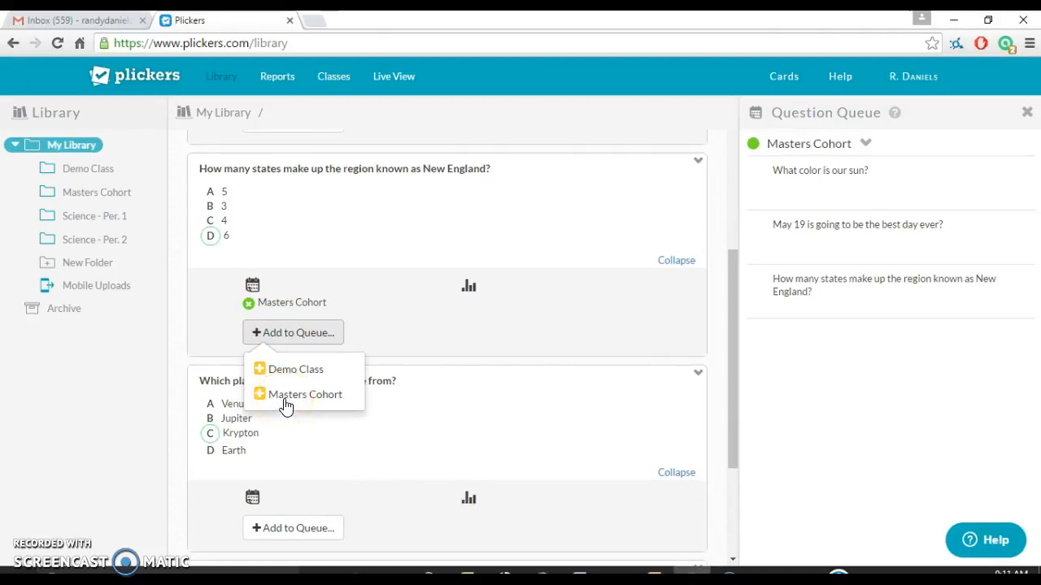
click(286, 418)
scroll(285, 420, up, 4)
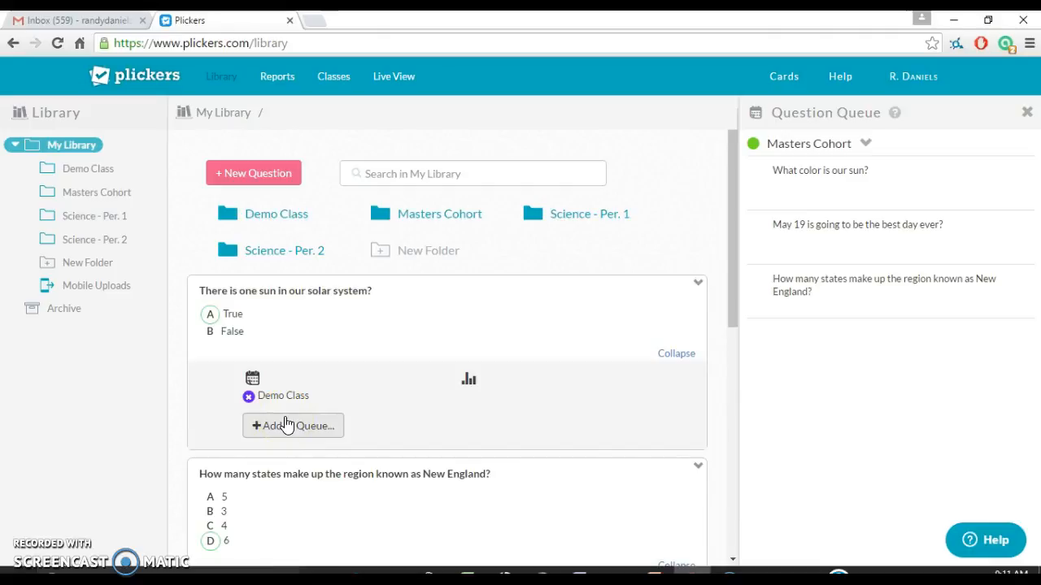
click(421, 221)
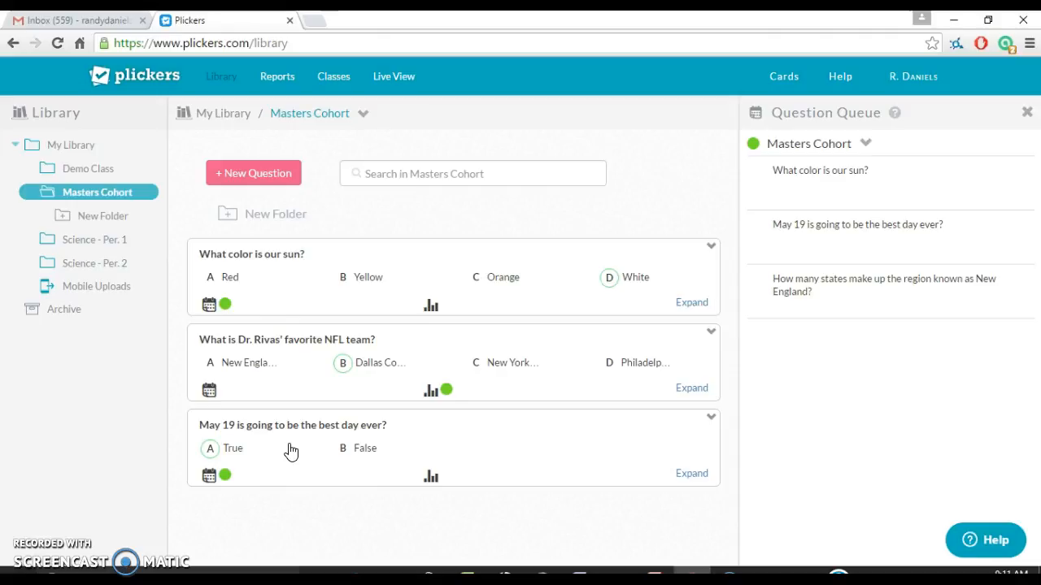
click(239, 116)
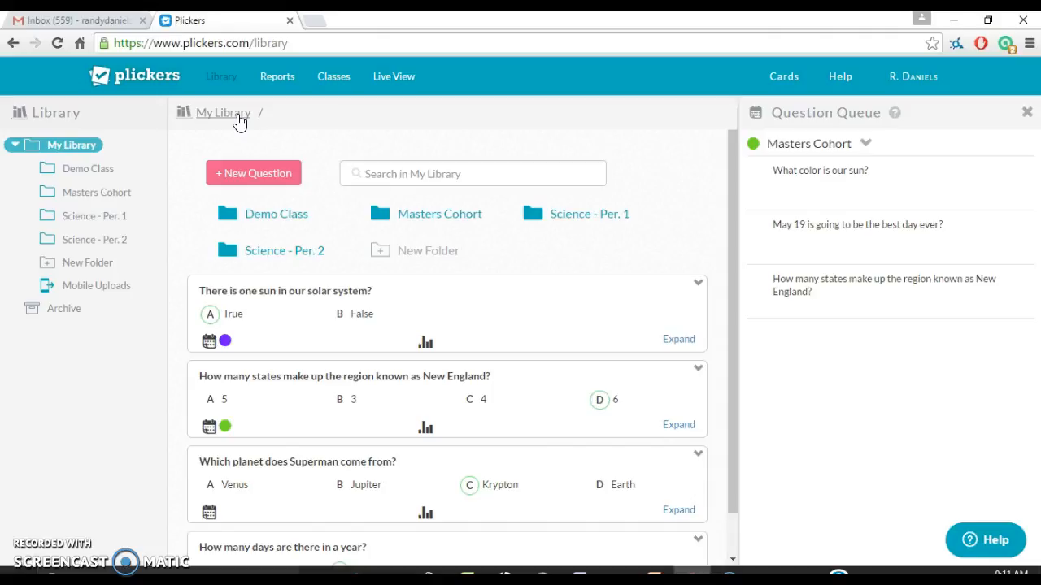
- Open the empty Demo Class folder in the library
click(249, 217)
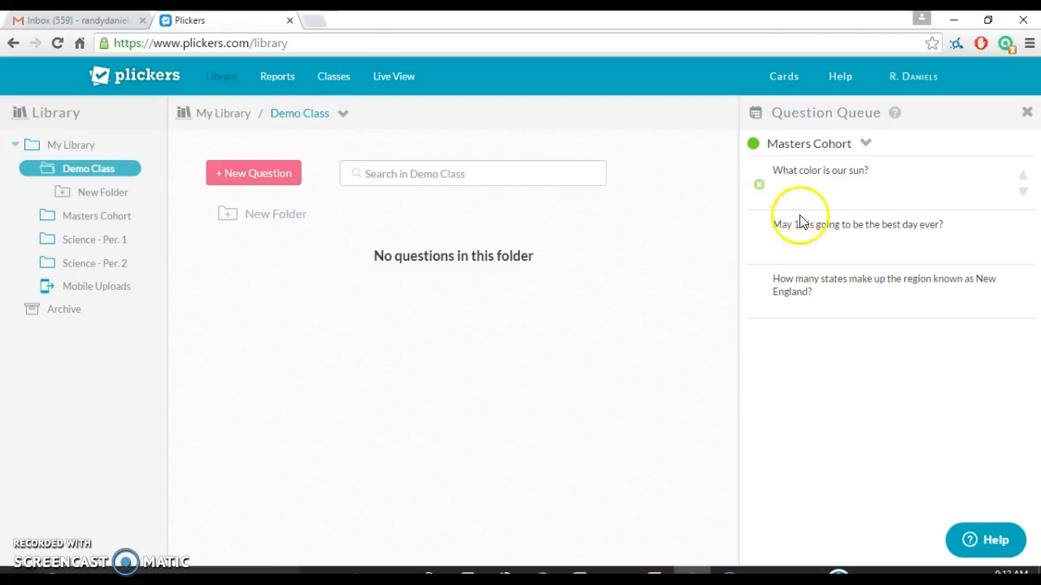
- Switch to the Live View projection page
click(384, 81)
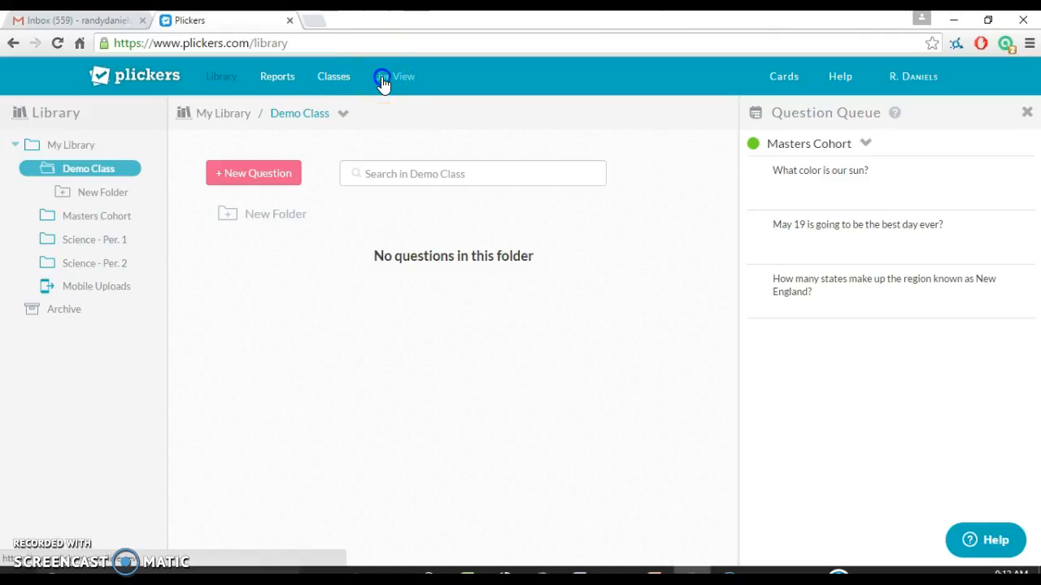